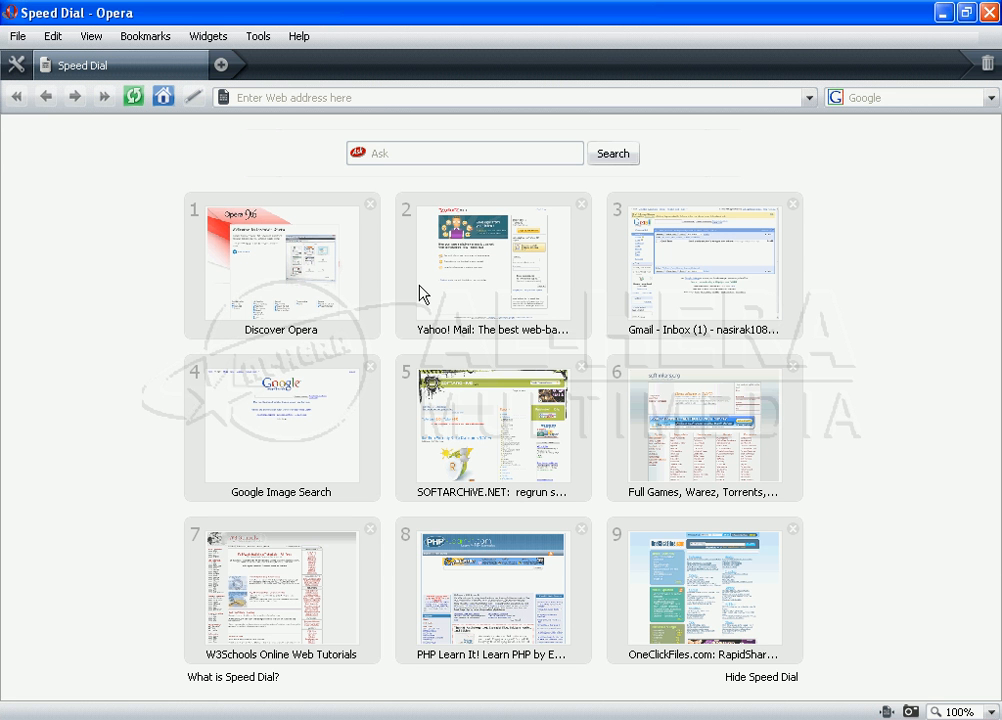
Step: Log into cPanel at banglatutorial.com/cpanel with the saved login credentials
{"action": "left_click", "coordinate": [366, 100]}
{"action": "type", "text": "ba"}
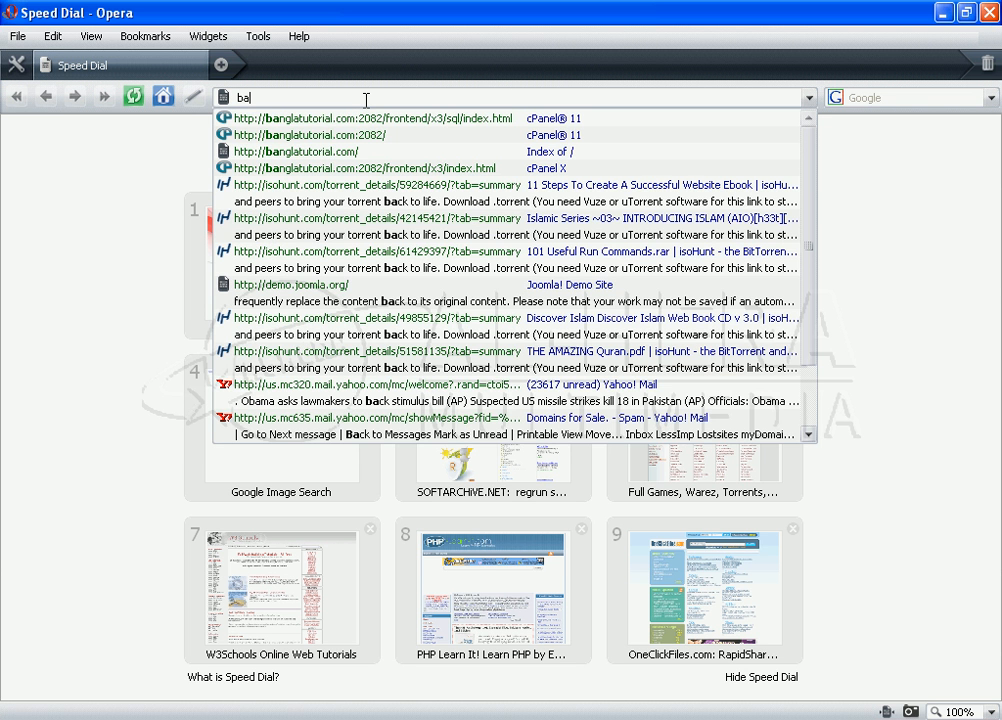
{"action": "key", "text": "Down"}
{"action": "key", "text": "Down"}
{"action": "key", "text": "Down"}
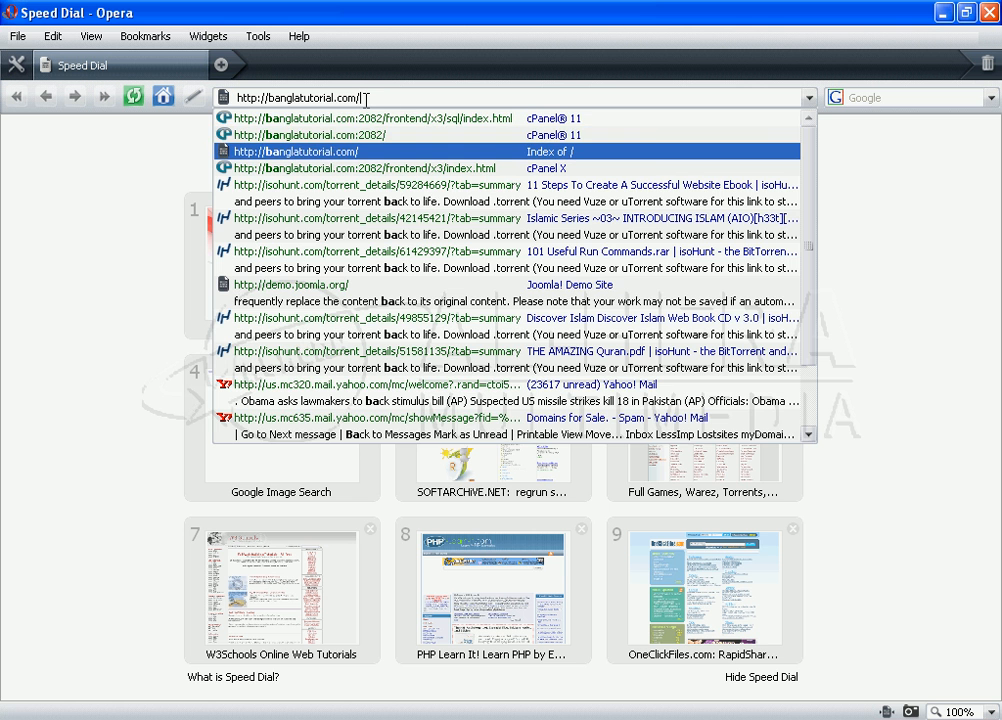
{"action": "type", "text": "cpanel"}
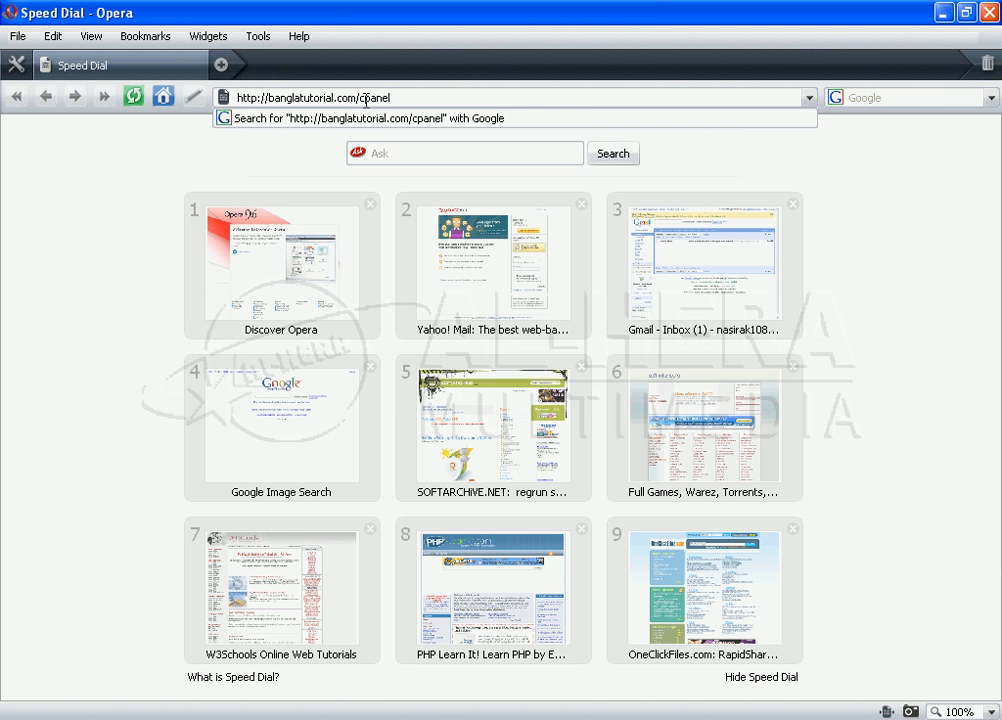
{"action": "key", "text": "Return"}
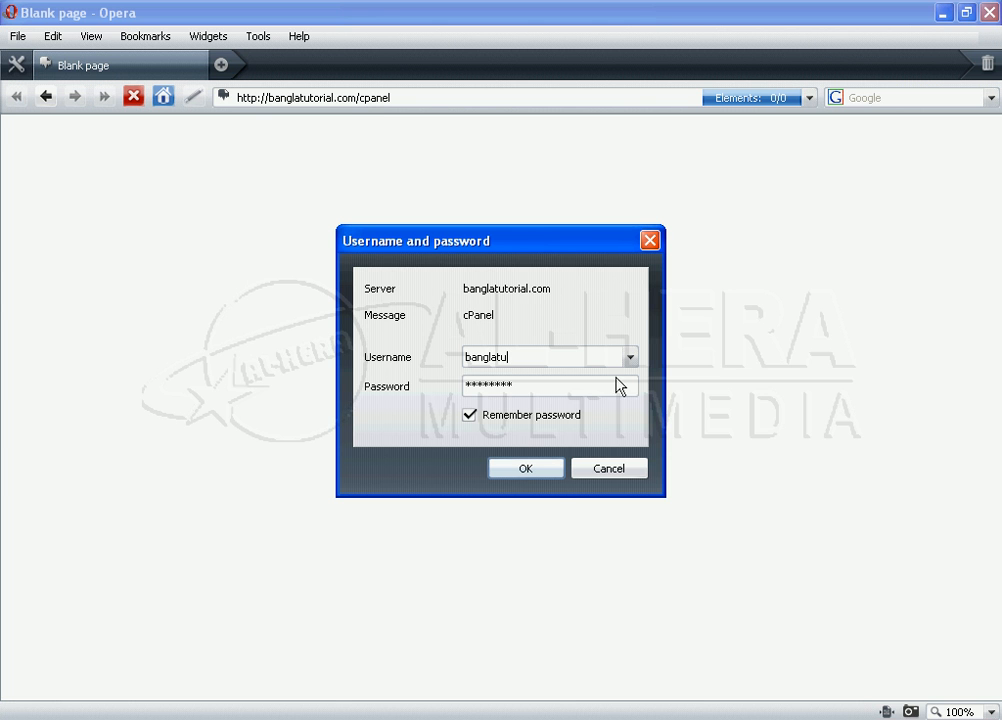
{"action": "left_click", "coordinate": [540, 470]}
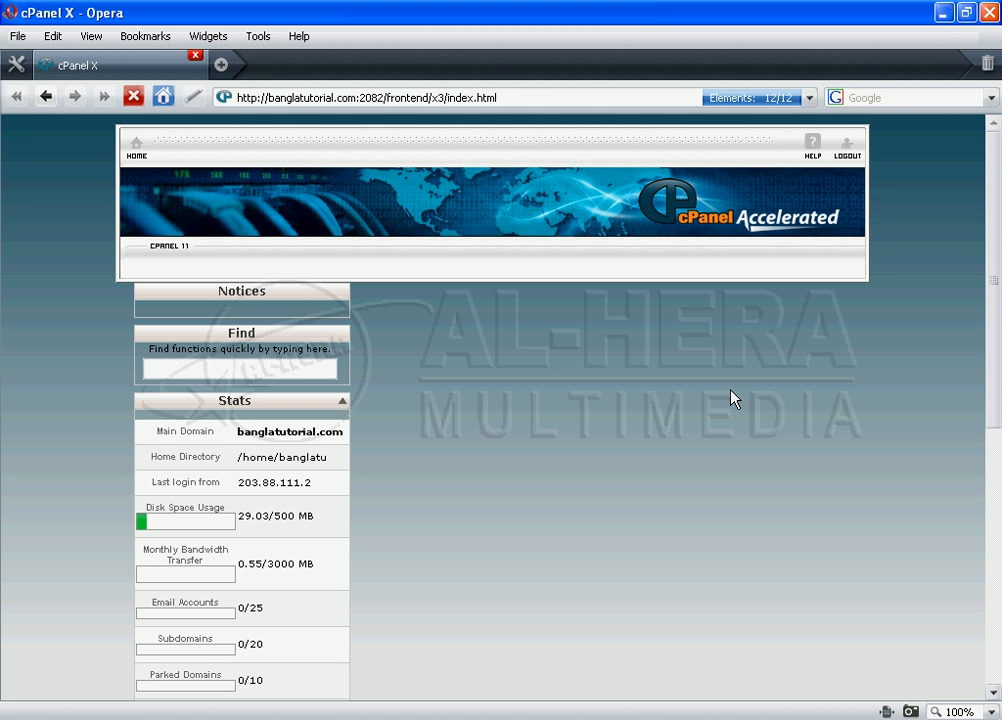
Step: Look over the cPanel home page and decline the Welcome New User getting-started help
{"action": "scroll", "coordinate": [731, 397], "scroll_direction": "down", "scroll_amount": 3}
{"action": "scroll", "coordinate": [731, 397], "scroll_direction": "up", "scroll_amount": 3}
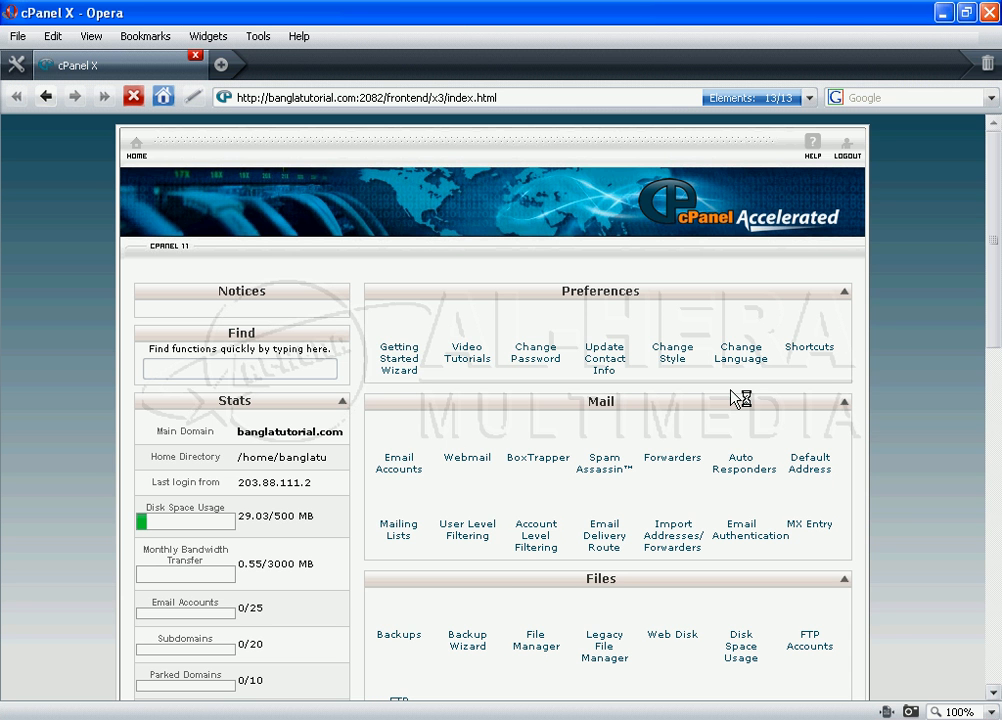
{"action": "scroll", "coordinate": [739, 398], "scroll_direction": "down", "scroll_amount": 10}
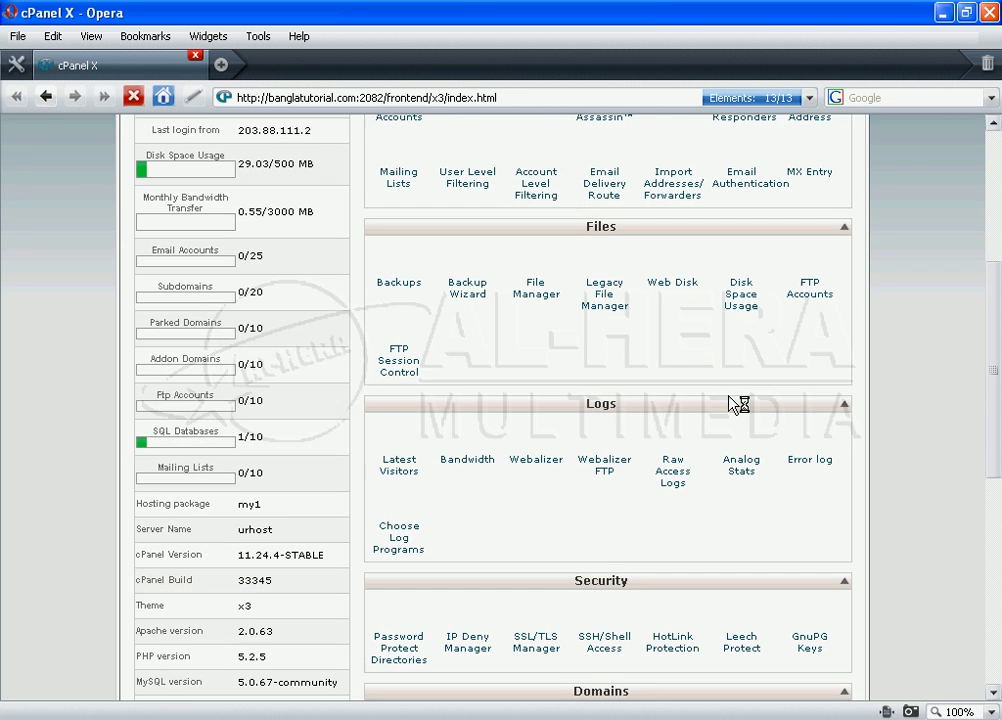
{"action": "scroll", "coordinate": [737, 407], "scroll_direction": "down", "scroll_amount": 5}
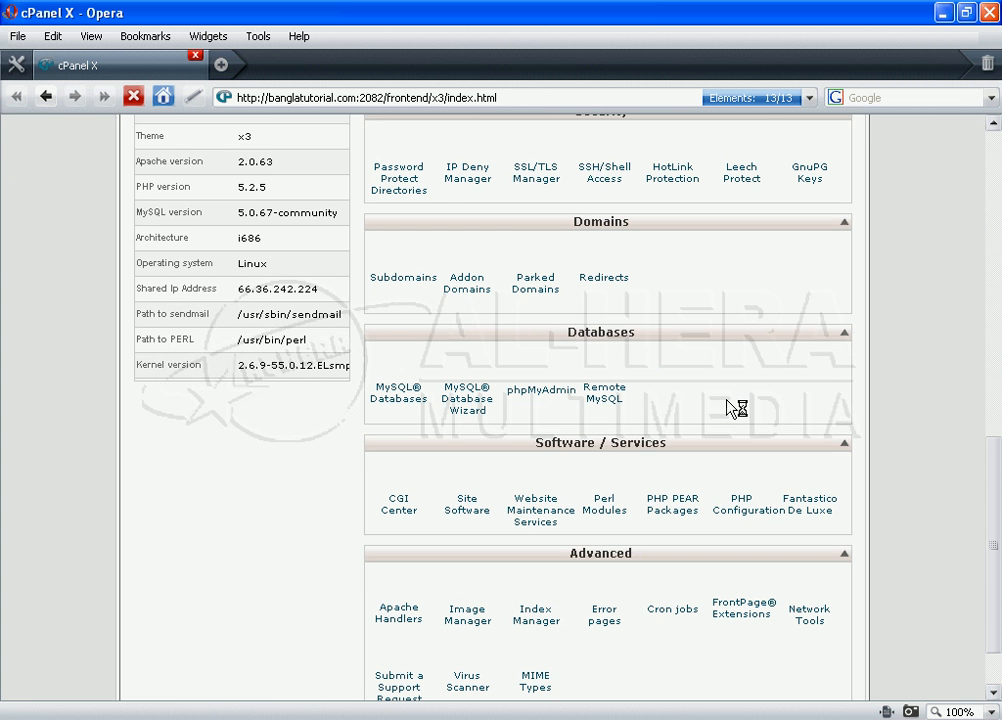
{"action": "scroll", "coordinate": [737, 407], "scroll_direction": "down", "scroll_amount": 2}
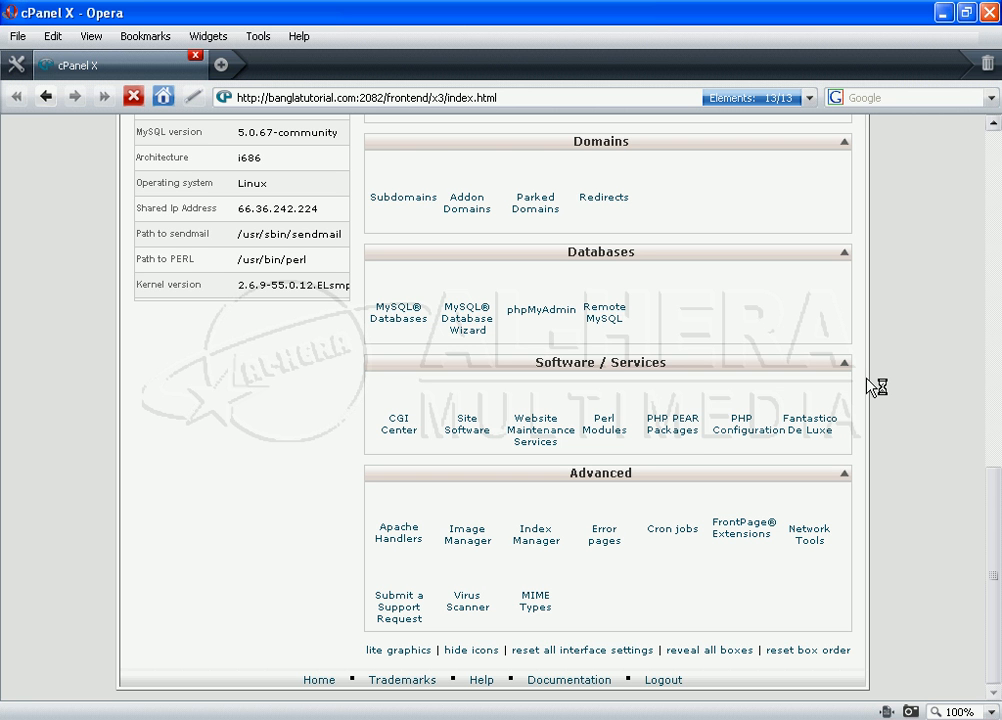
{"action": "scroll", "coordinate": [876, 385], "scroll_direction": "up", "scroll_amount": 10}
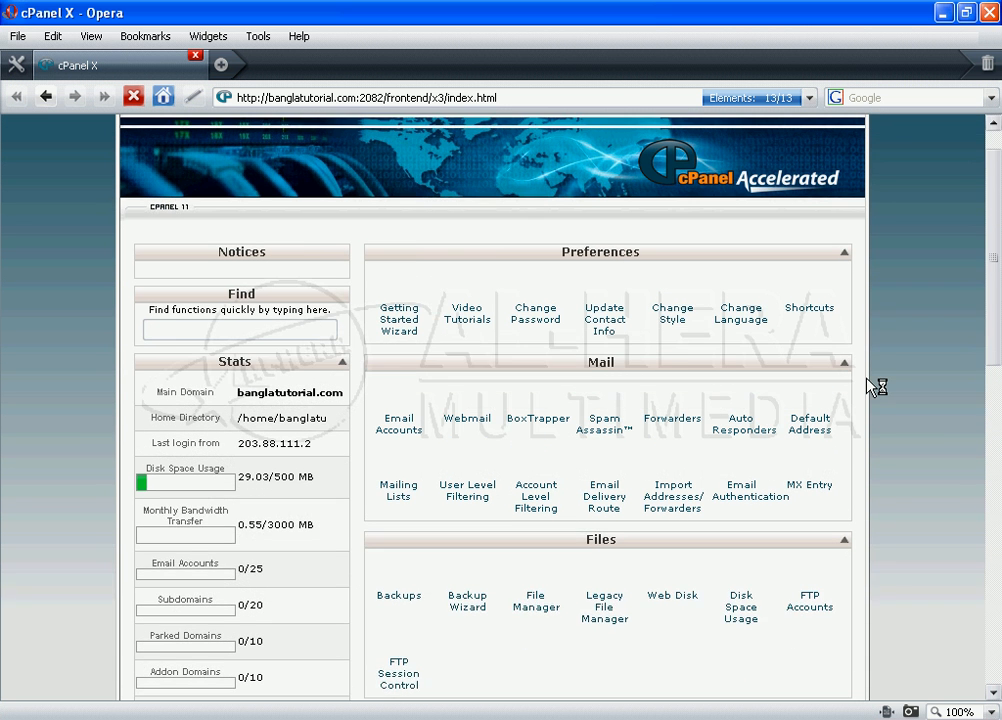
{"action": "scroll", "coordinate": [876, 385], "scroll_direction": "up", "scroll_amount": 1}
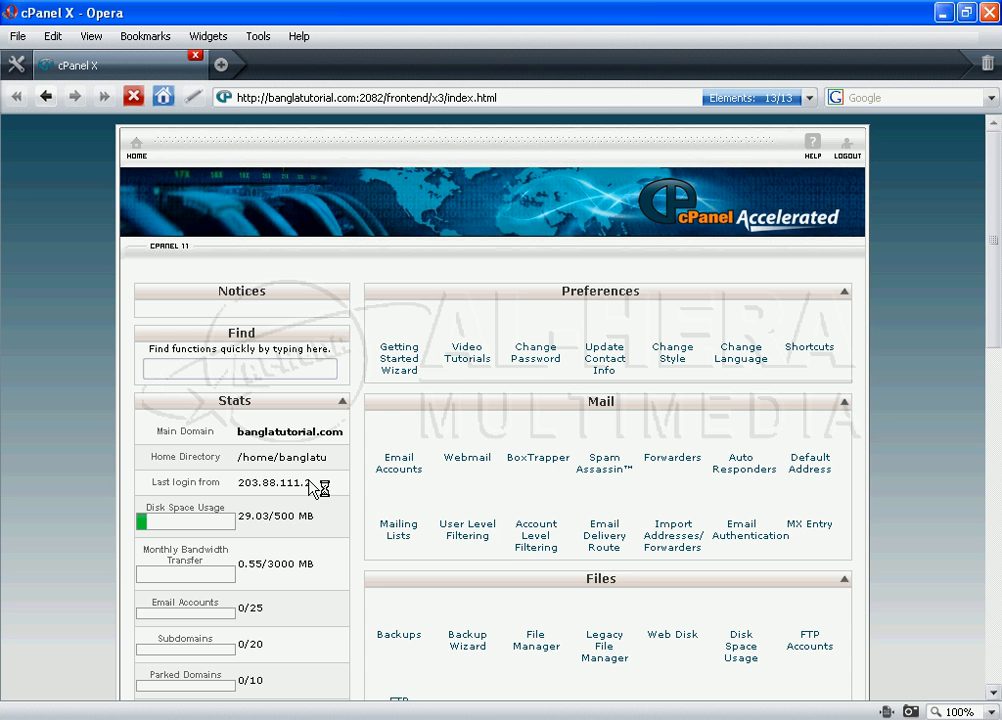
{"action": "scroll", "coordinate": [313, 489], "scroll_direction": "down", "scroll_amount": 3}
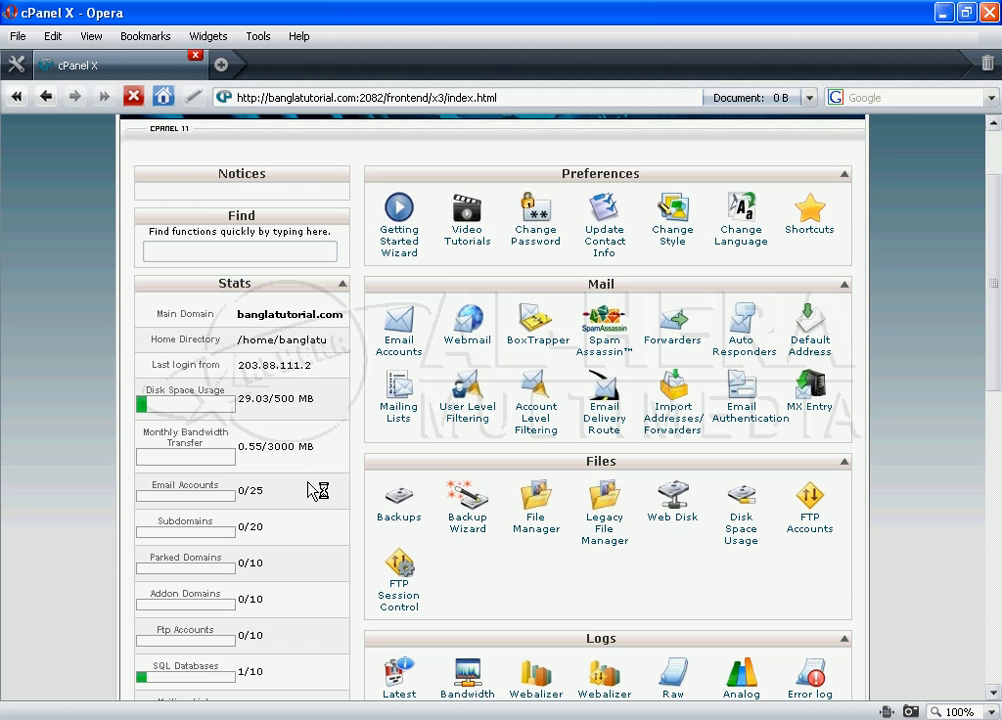
{"action": "scroll", "coordinate": [320, 490], "scroll_direction": "down", "scroll_amount": 3}
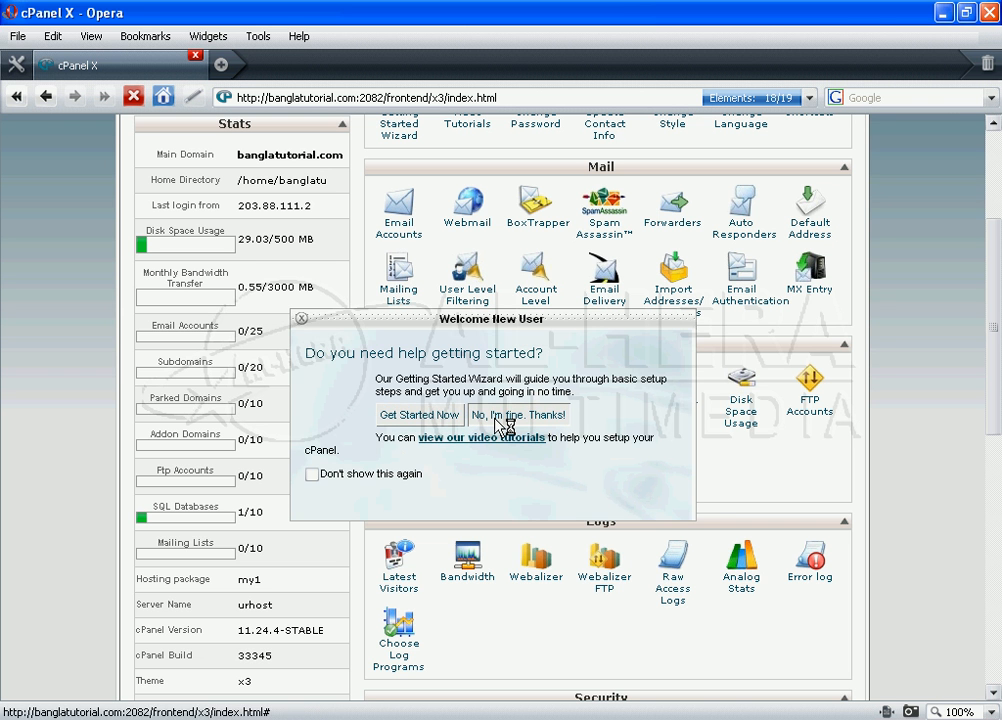
{"action": "left_click", "coordinate": [500, 424]}
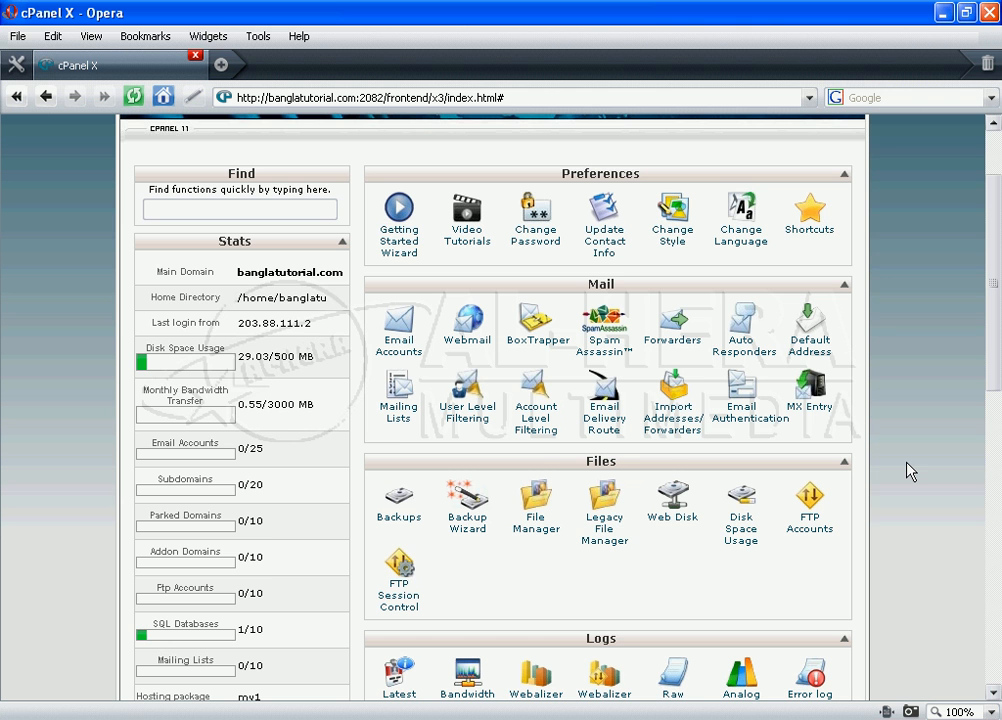
{"action": "scroll", "coordinate": [910, 471], "scroll_direction": "down", "scroll_amount": 4}
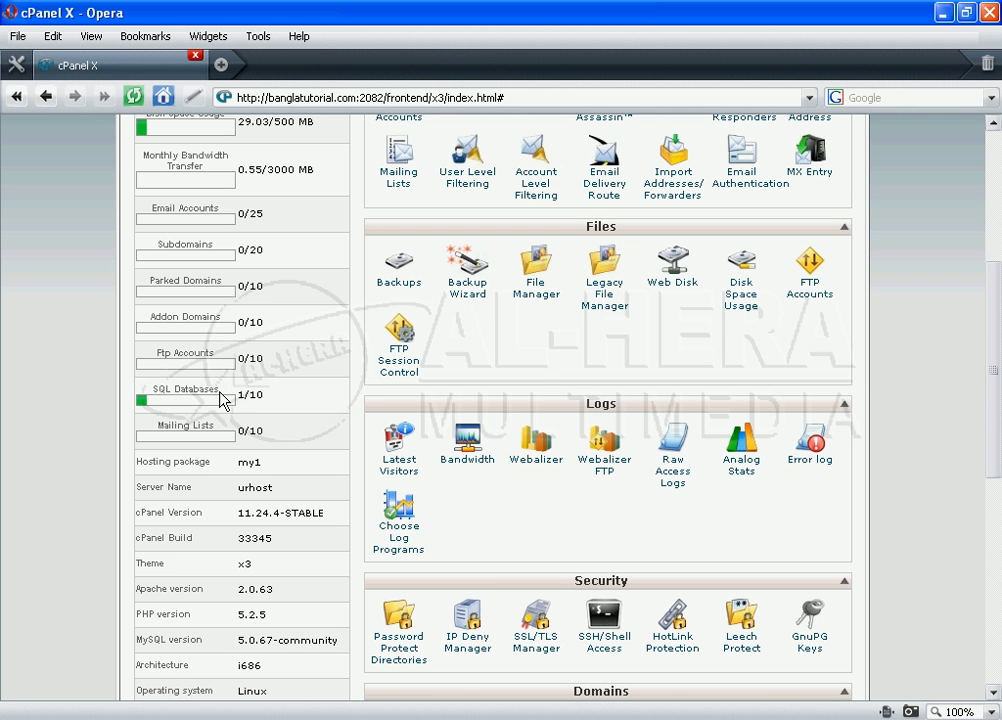
{"action": "scroll", "coordinate": [900, 440], "scroll_direction": "down", "scroll_amount": 5}
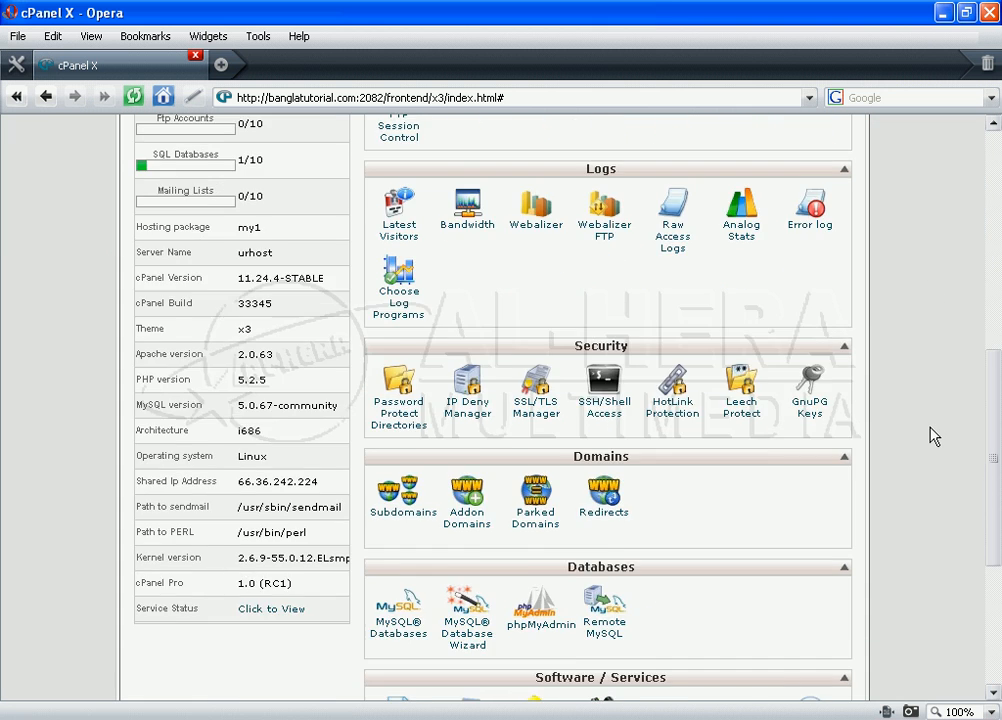
{"action": "scroll", "coordinate": [935, 437], "scroll_direction": "down", "scroll_amount": 5}
{"action": "scroll", "coordinate": [930, 440], "scroll_direction": "down", "scroll_amount": 2}
{"action": "scroll", "coordinate": [929, 440], "scroll_direction": "up", "scroll_amount": 4}
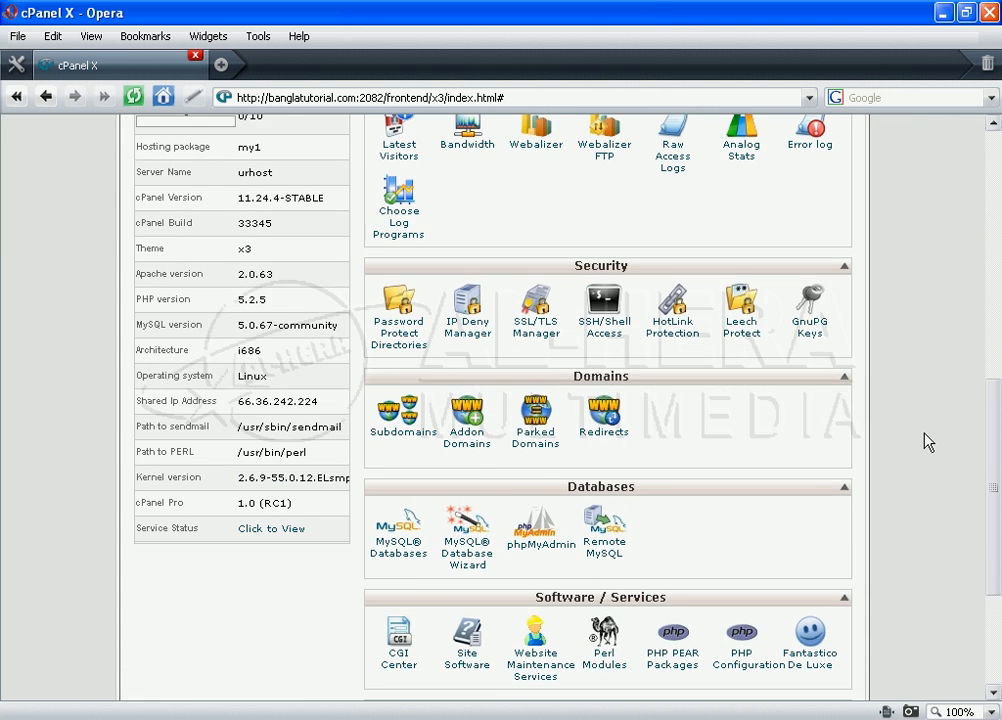
{"action": "scroll", "coordinate": [928, 441], "scroll_direction": "up", "scroll_amount": 3}
{"action": "scroll", "coordinate": [928, 441], "scroll_direction": "up", "scroll_amount": 2}
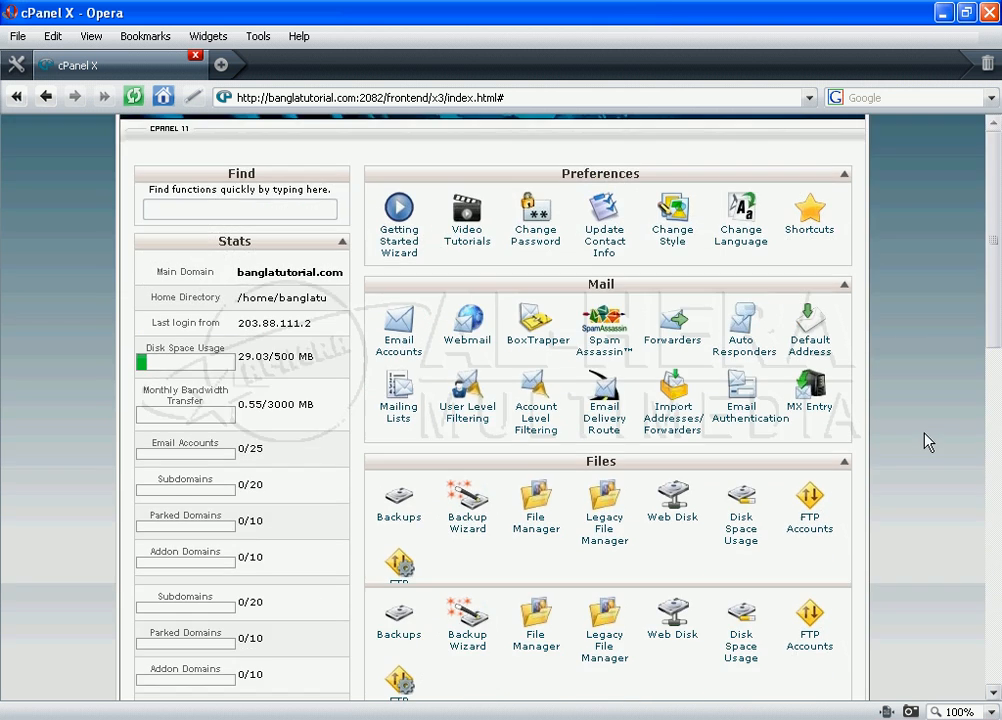
{"action": "scroll", "coordinate": [928, 441], "scroll_direction": "down", "scroll_amount": 1}
{"action": "scroll", "coordinate": [928, 442], "scroll_direction": "down", "scroll_amount": 3}
{"action": "scroll", "coordinate": [928, 442], "scroll_direction": "down", "scroll_amount": 3}
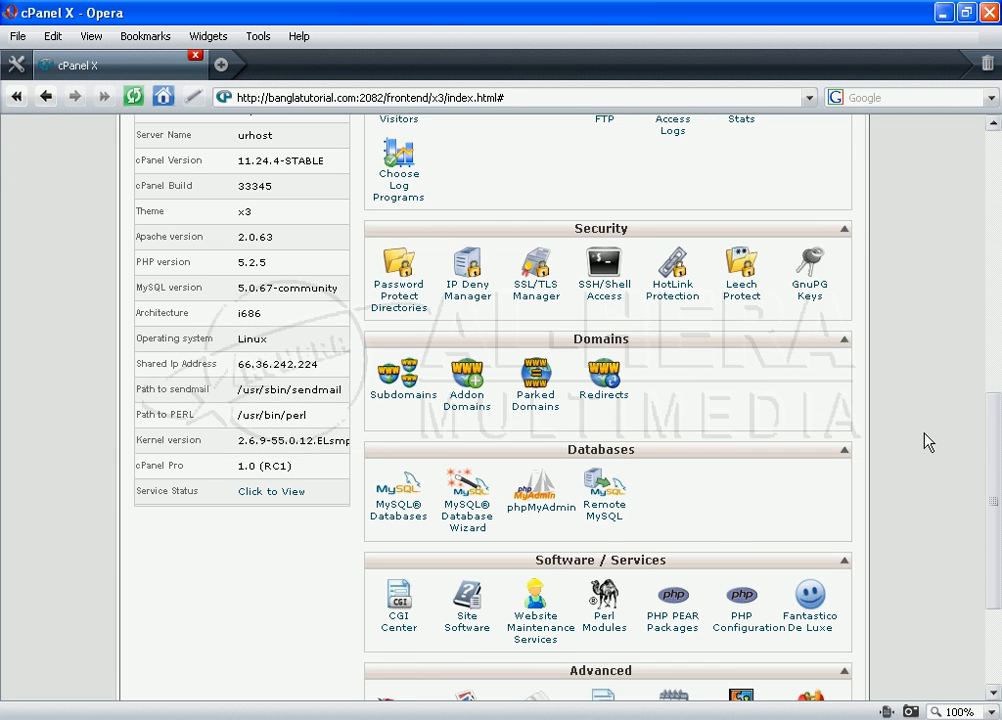
{"action": "scroll", "coordinate": [928, 442], "scroll_direction": "down", "scroll_amount": 3}
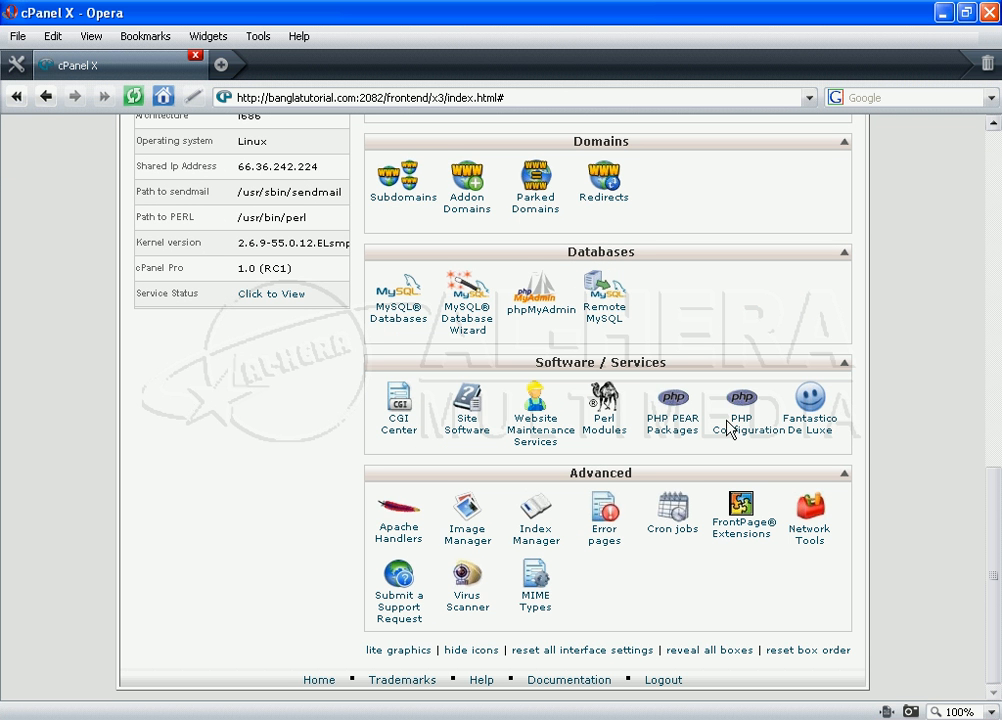
Step: Open Fantastico De Luxe and find Joomla under Content Management in its script list
{"action": "left_click", "coordinate": [819, 431]}
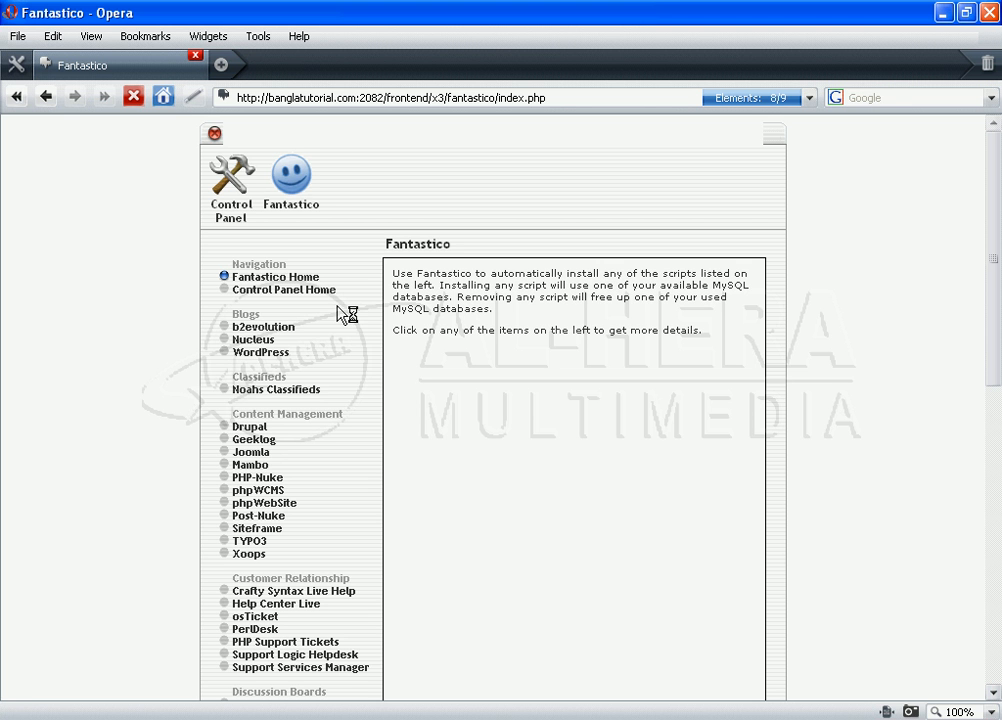
{"action": "scroll", "coordinate": [345, 314], "scroll_direction": "down", "scroll_amount": 3}
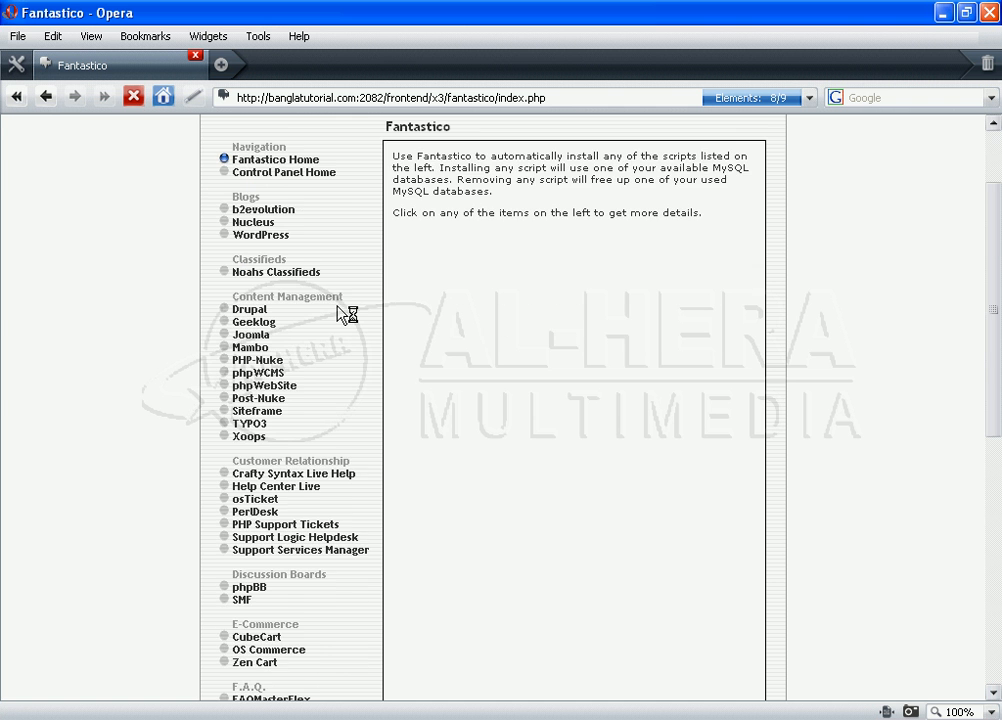
{"action": "scroll", "coordinate": [345, 314], "scroll_direction": "down", "scroll_amount": 4}
{"action": "scroll", "coordinate": [345, 314], "scroll_direction": "down", "scroll_amount": 7}
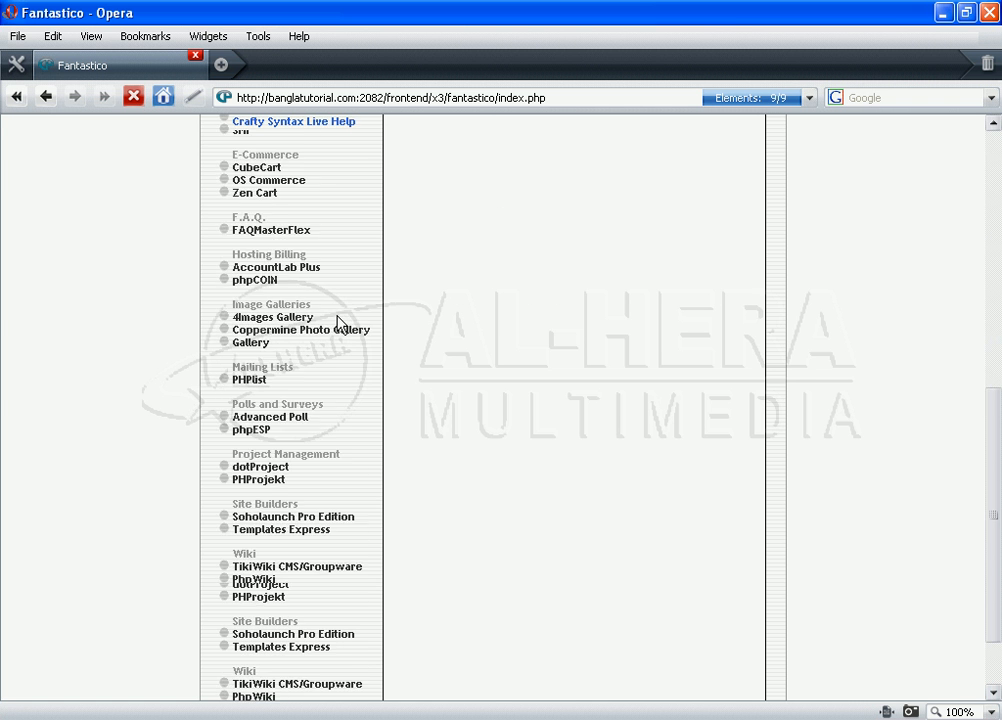
{"action": "scroll", "coordinate": [338, 325], "scroll_direction": "down", "scroll_amount": 2}
{"action": "scroll", "coordinate": [338, 325], "scroll_direction": "up", "scroll_amount": 15}
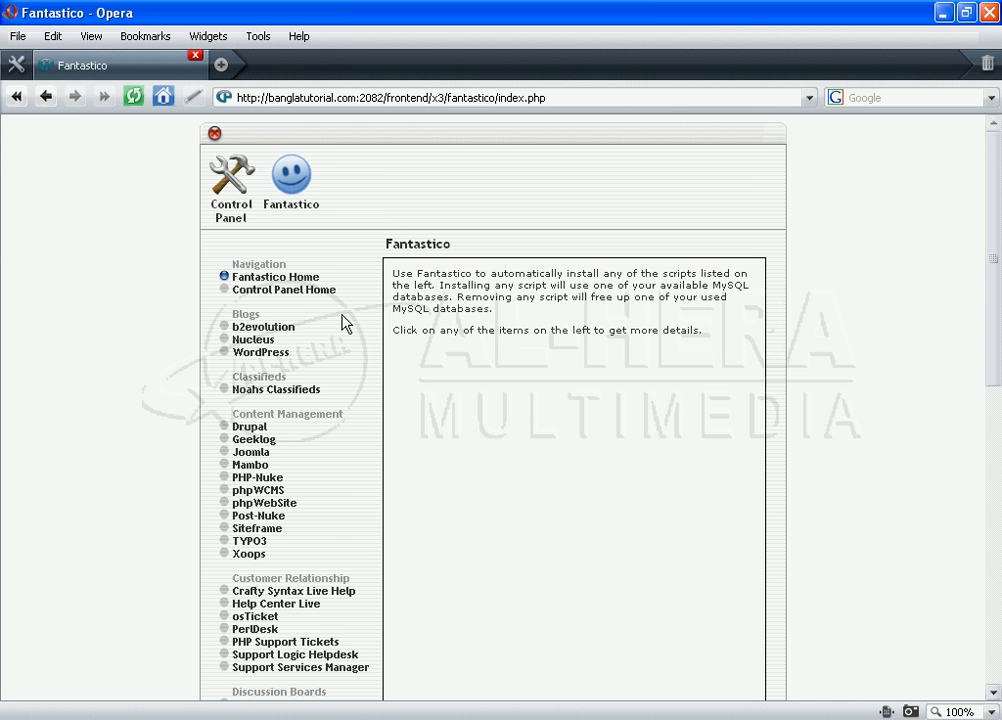
{"action": "scroll", "coordinate": [336, 316], "scroll_direction": "down", "scroll_amount": 2}
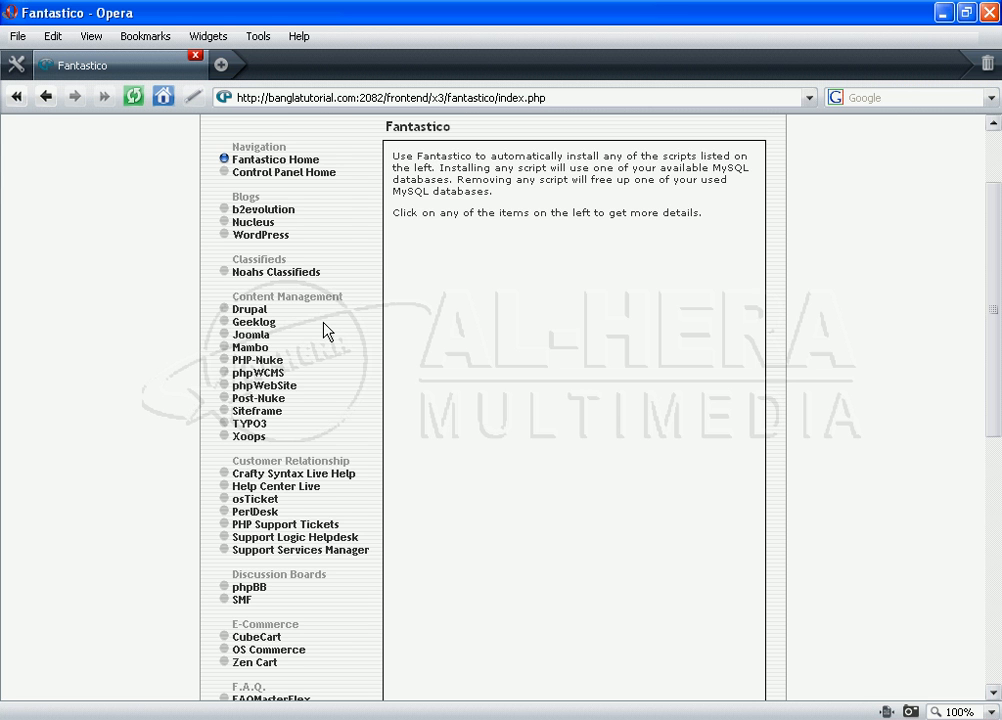
{"action": "scroll", "coordinate": [324, 356], "scroll_direction": "down", "scroll_amount": 5}
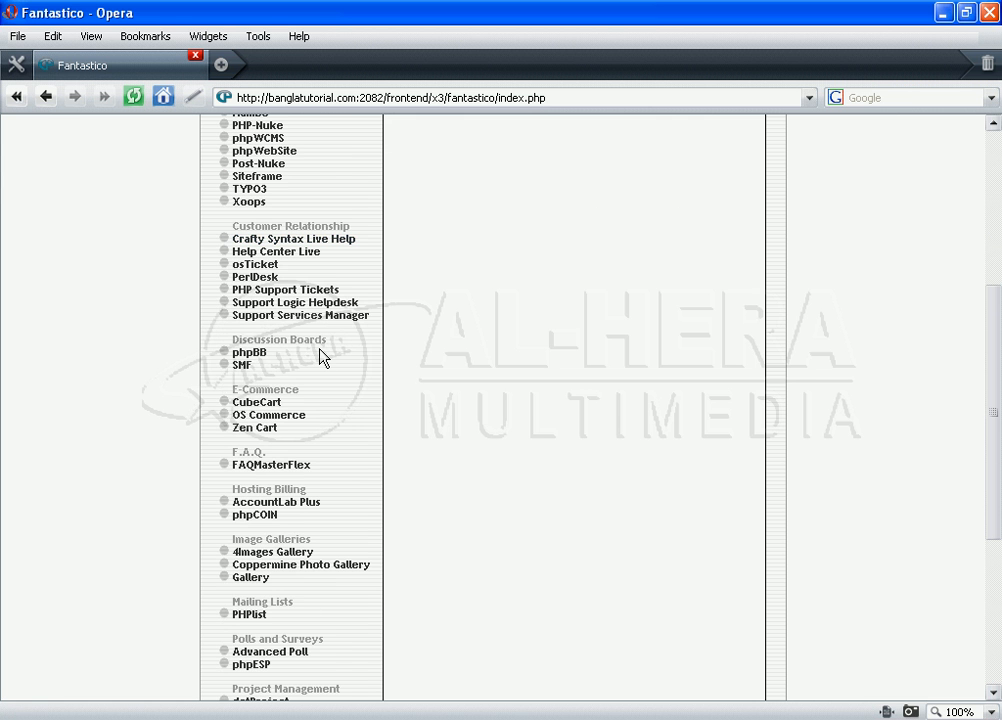
{"action": "scroll", "coordinate": [322, 360], "scroll_direction": "down", "scroll_amount": 5}
{"action": "scroll", "coordinate": [320, 364], "scroll_direction": "up", "scroll_amount": 12}
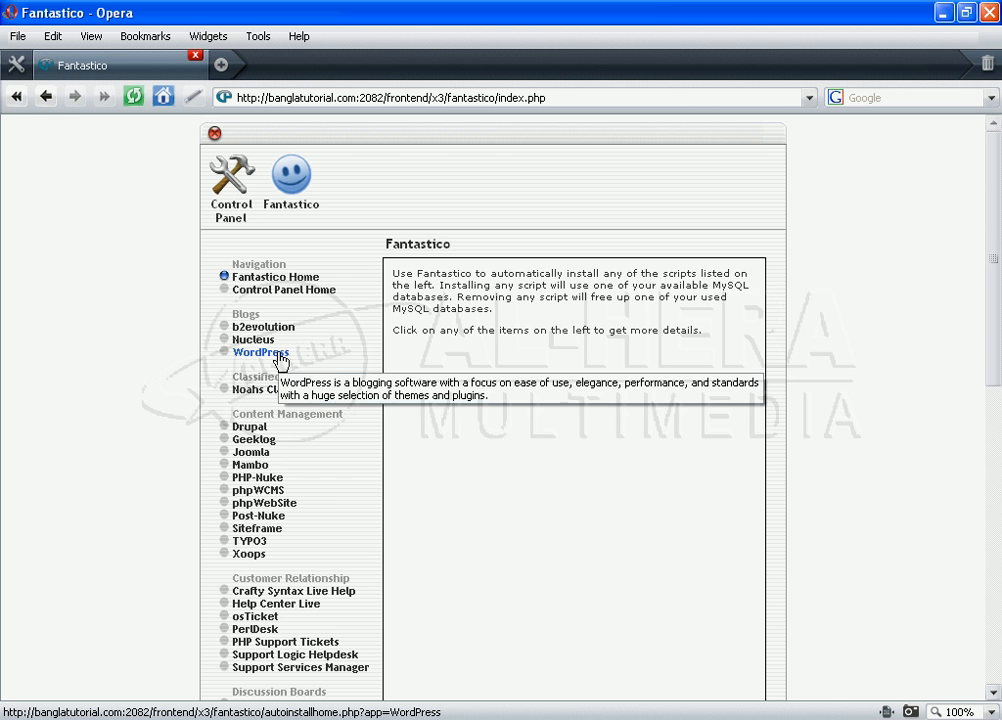
Step: Open Joomla's overview page and review version 1.0.15 and its 12.4 MB space requirement
{"action": "left_click", "coordinate": [252, 458]}
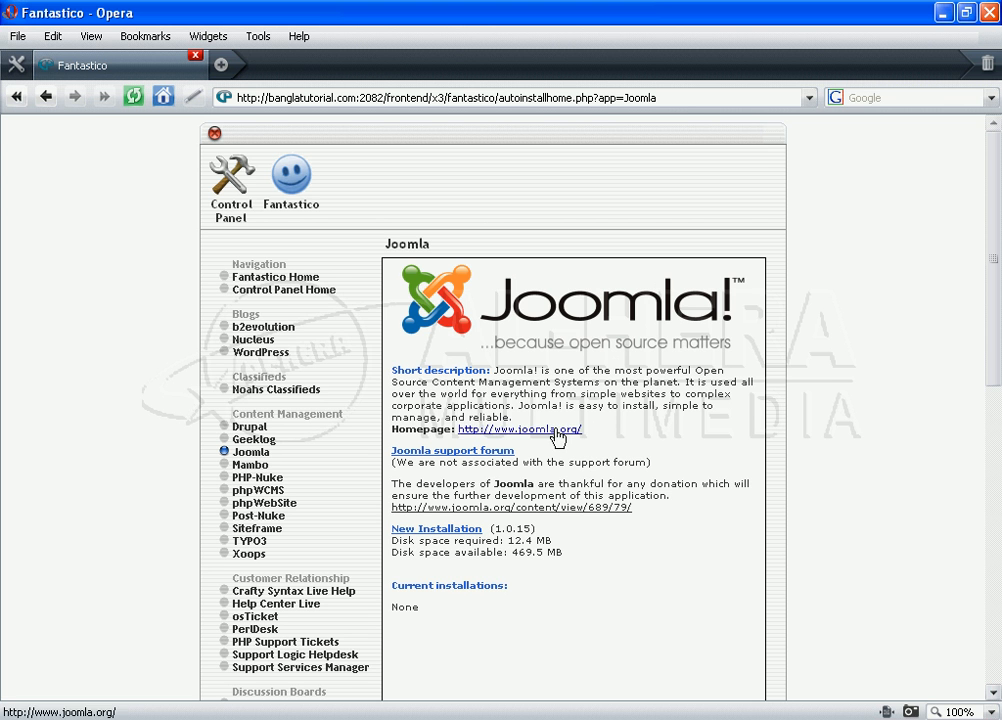
{"action": "scroll", "coordinate": [560, 436], "scroll_direction": "down", "scroll_amount": 3}
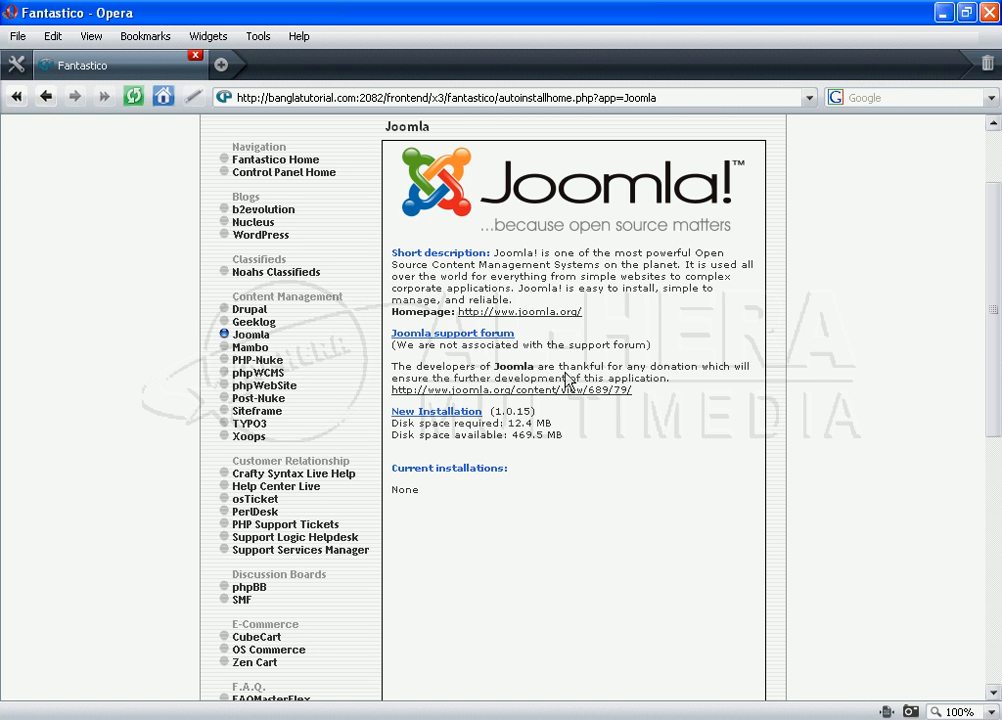
Step: Start a new Joomla installation with banglatutorial.com as the install domain
{"action": "left_click", "coordinate": [432, 414]}
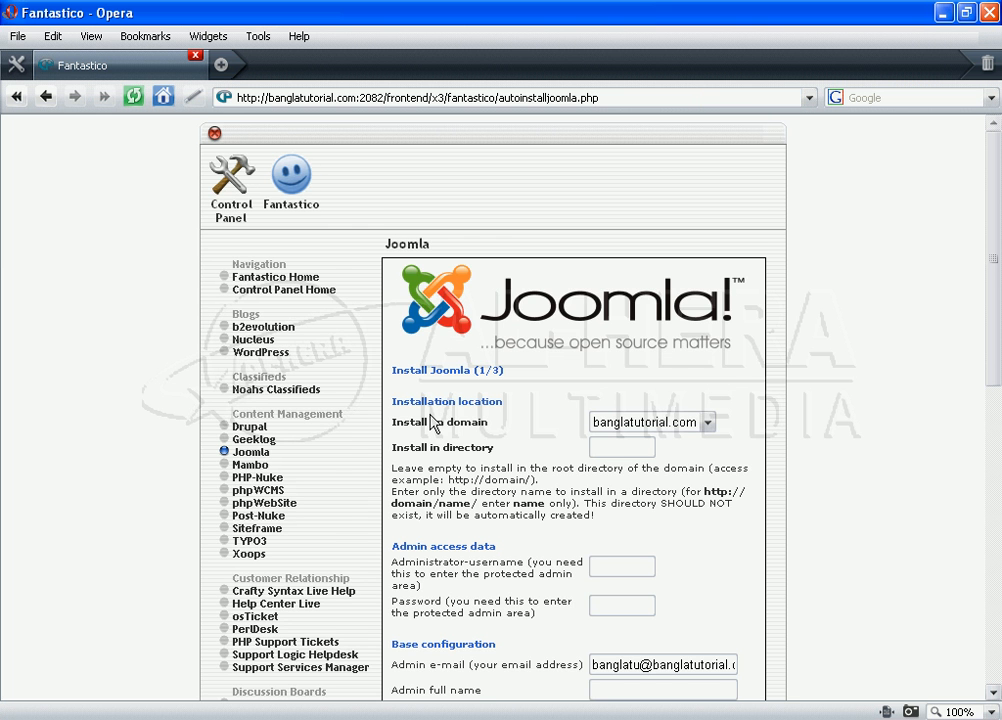
{"action": "scroll", "coordinate": [533, 467], "scroll_direction": "down", "scroll_amount": 3}
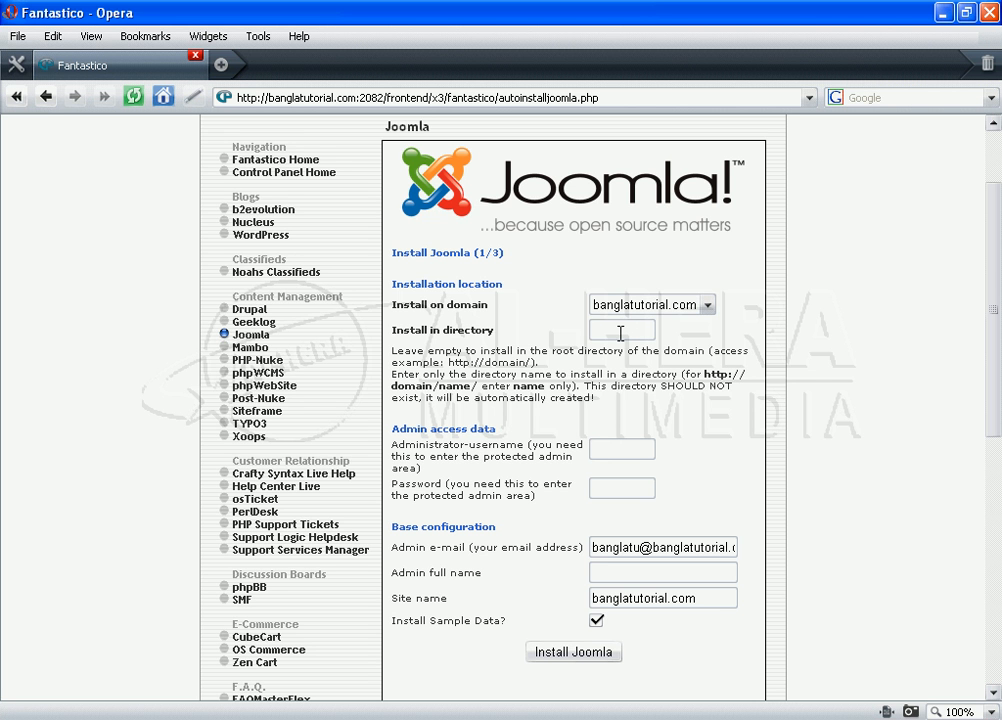
{"action": "left_click", "coordinate": [690, 306]}
{"action": "left_click", "coordinate": [679, 320]}
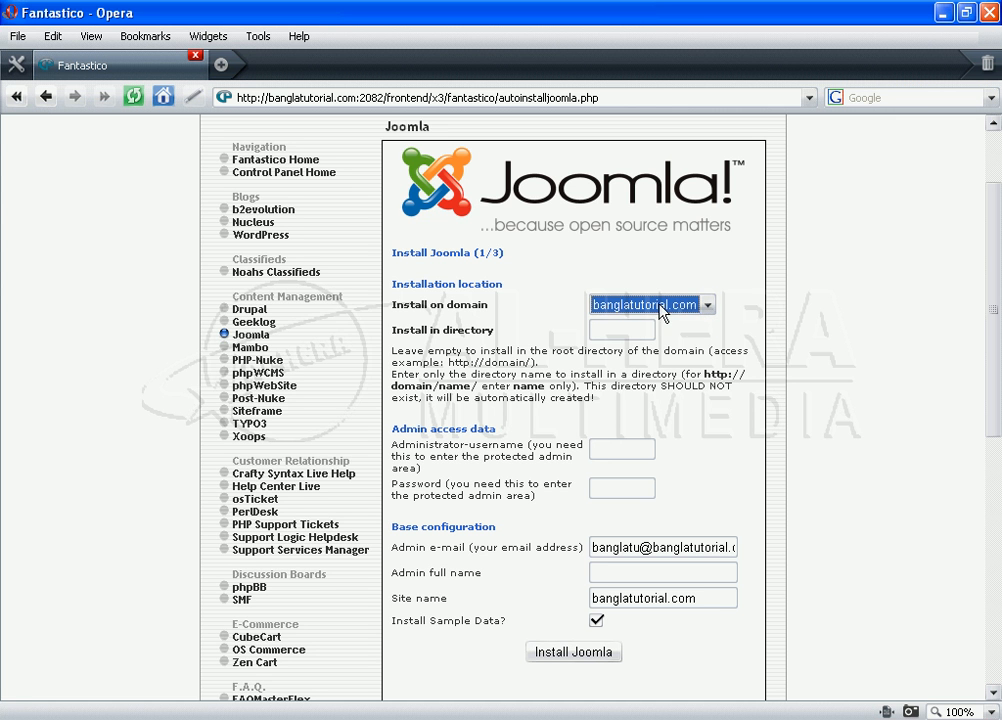
{"action": "left_click", "coordinate": [619, 330]}
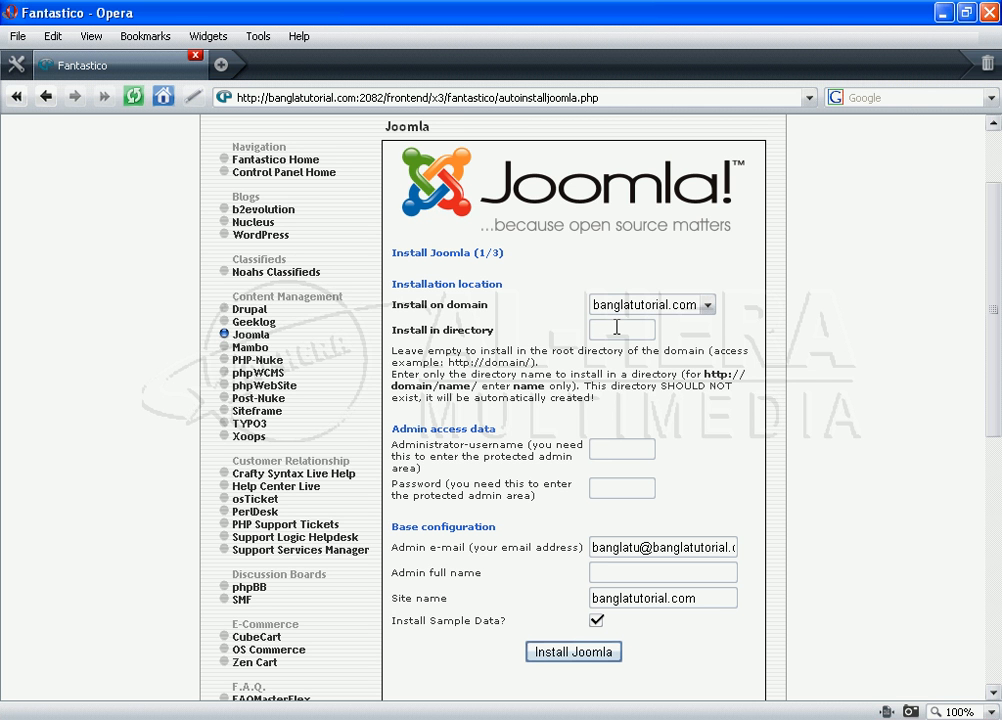
Step: Set the install directory to testjoomla and the admin username to admin
{"action": "type", "text": "testjoomla"}
{"action": "left_click", "coordinate": [640, 446]}
{"action": "scroll", "coordinate": [678, 455], "scroll_direction": "down", "scroll_amount": 3}
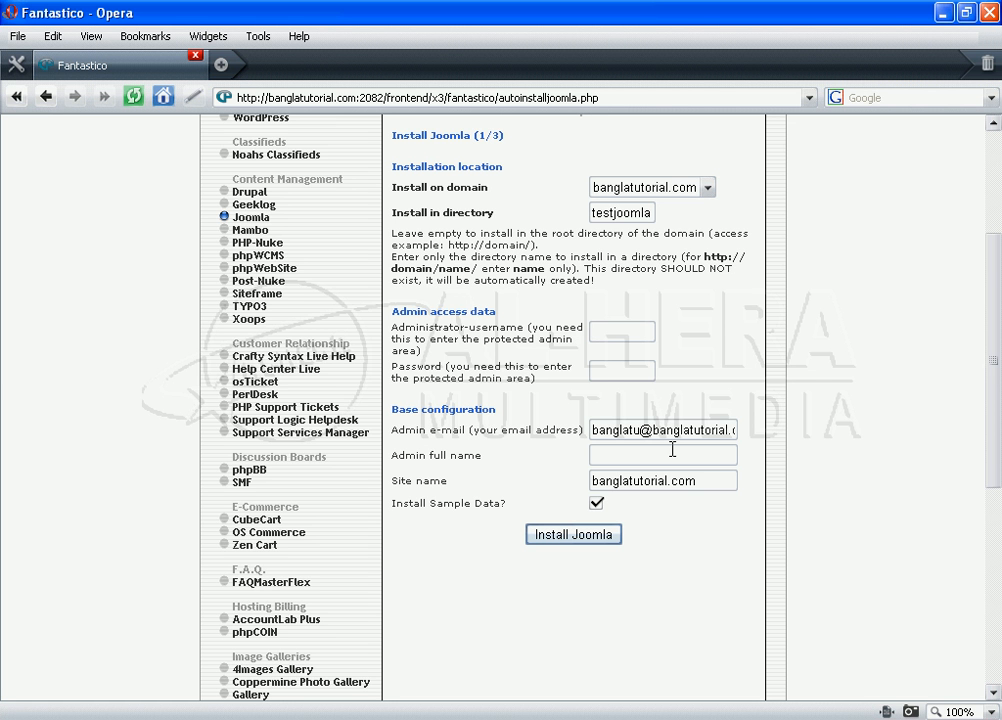
{"action": "type", "text": "admin"}
Step: Enter the admin password, removing a stray extra character
{"action": "left_click", "coordinate": [630, 368]}
{"action": "left_click", "coordinate": [631, 370]}
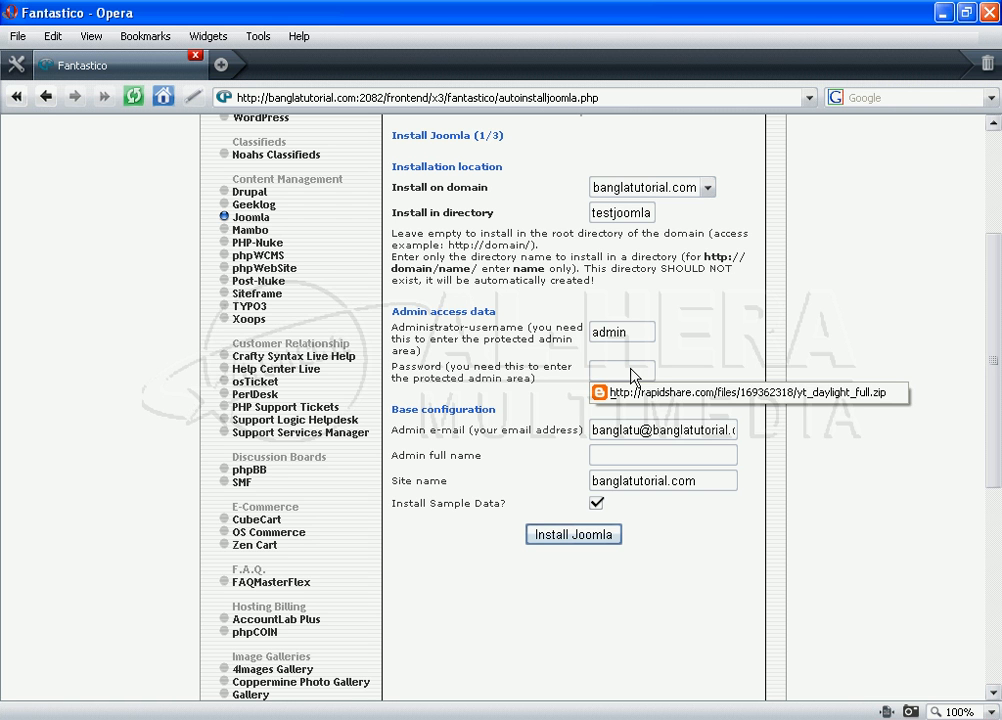
{"action": "left_click", "coordinate": [630, 368]}
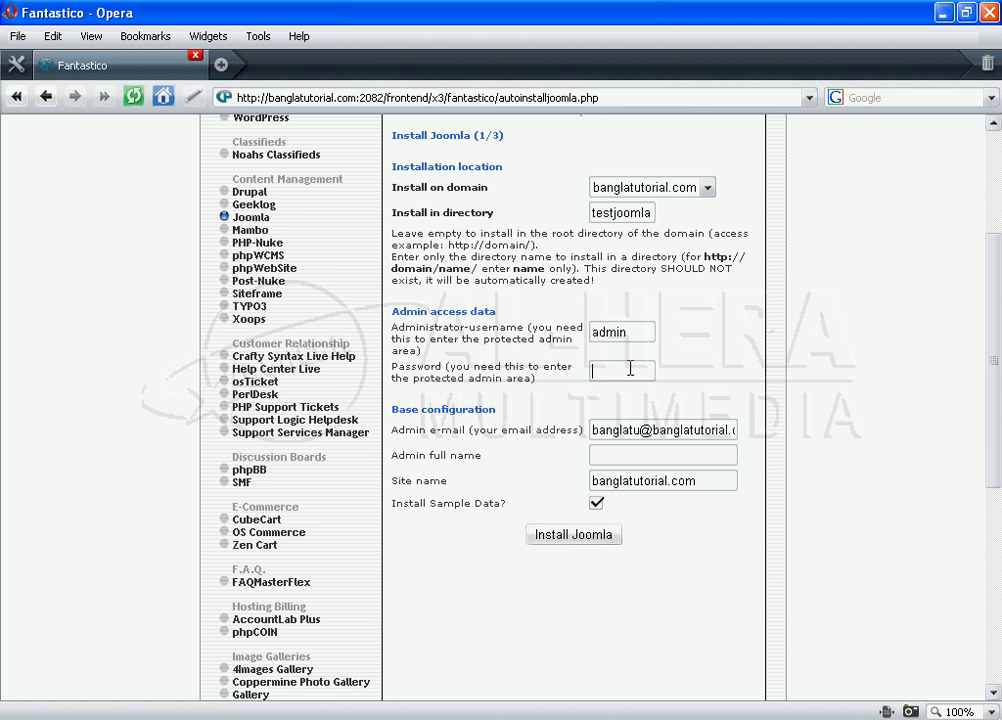
{"action": "type", "text": "123456+"}
{"action": "key", "text": "BackSpace"}
Step: Replace the Admin e-mail field with the administrator's Gmail address
{"action": "left_click", "coordinate": [607, 455]}
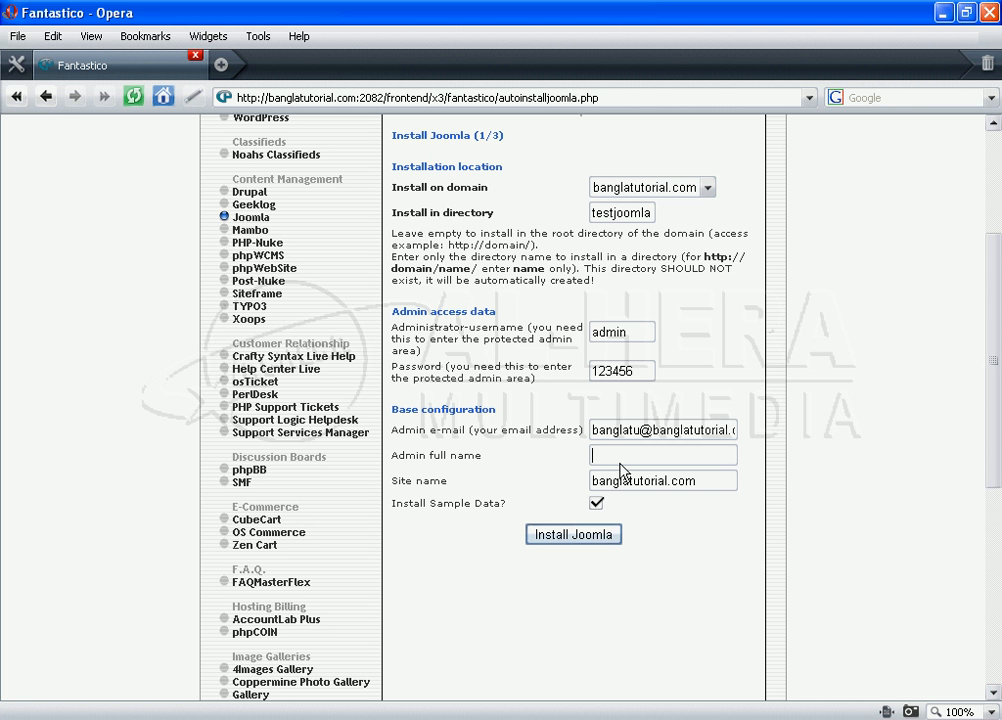
{"action": "double_click", "coordinate": [664, 432]}
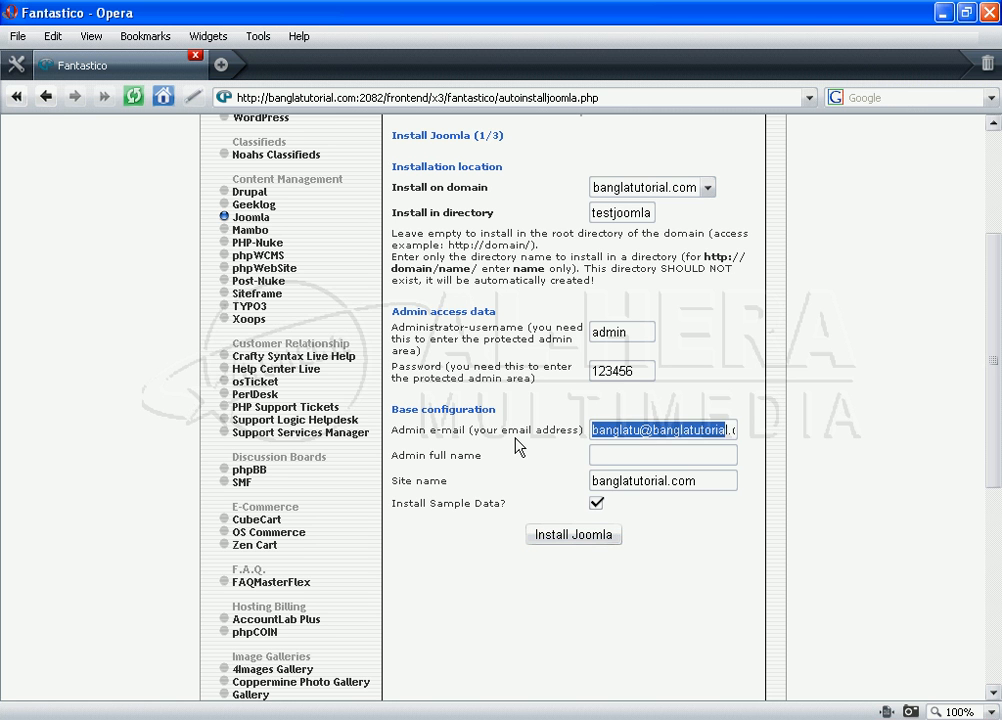
{"action": "key", "text": "BackSpace"}
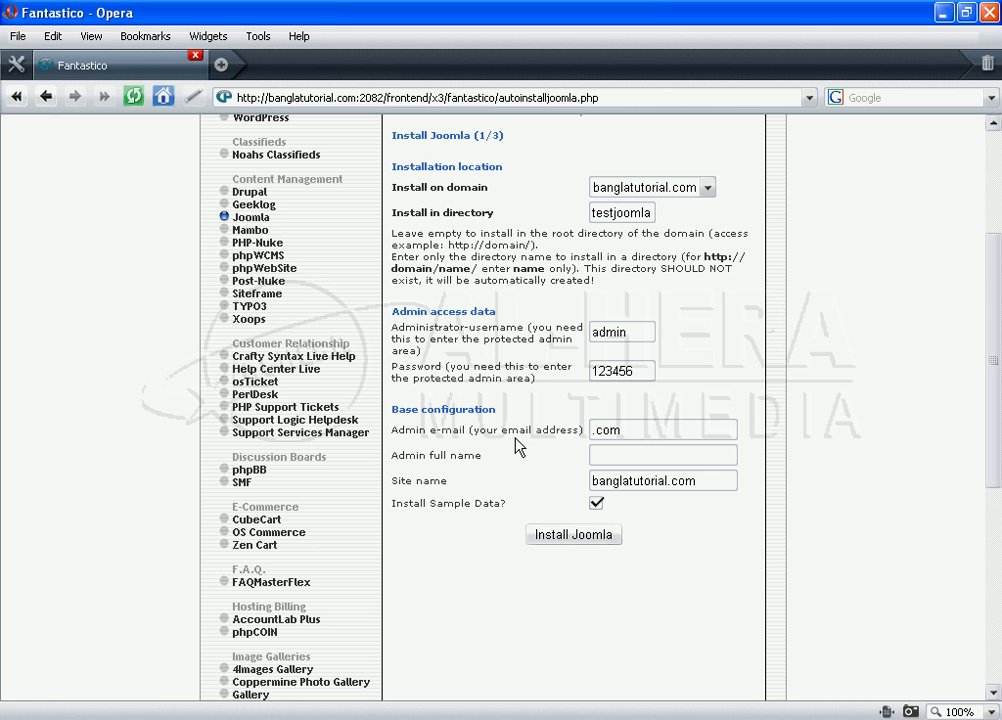
{"action": "key", "text": "shift+End"}
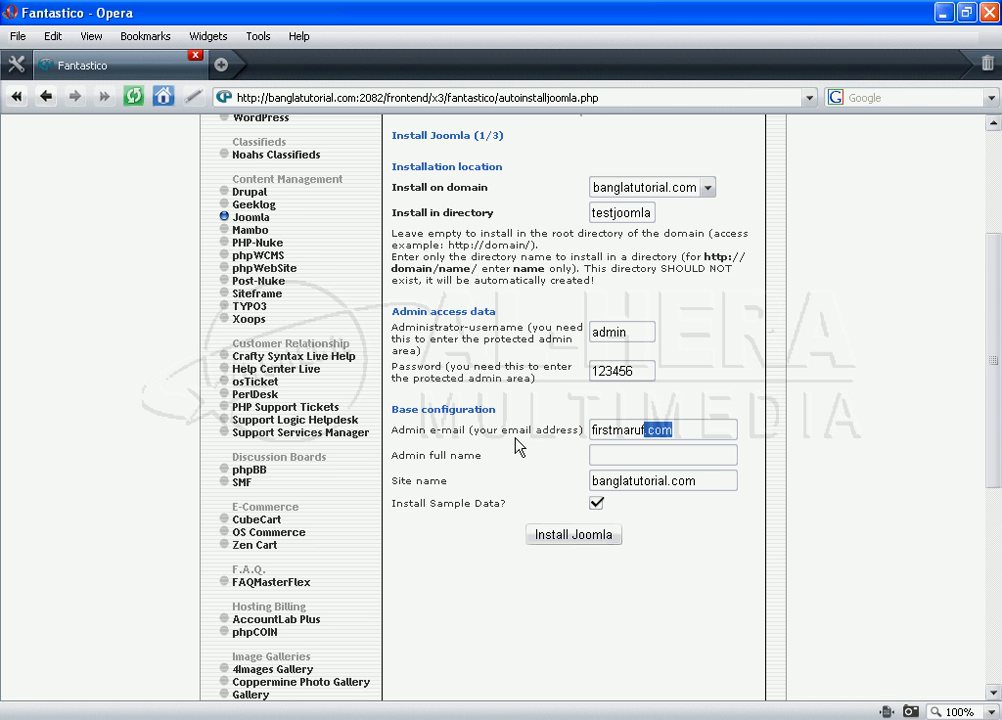
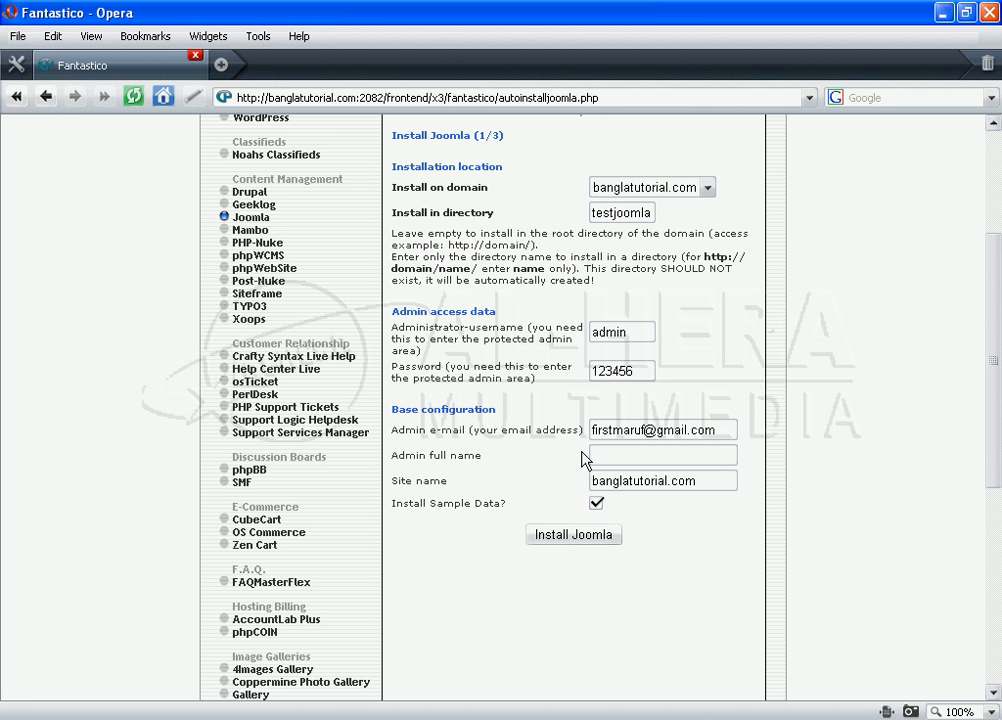
Step: Enter the admin's full name and change the site name to 'Test Joomla'
{"action": "left_click", "coordinate": [648, 453]}
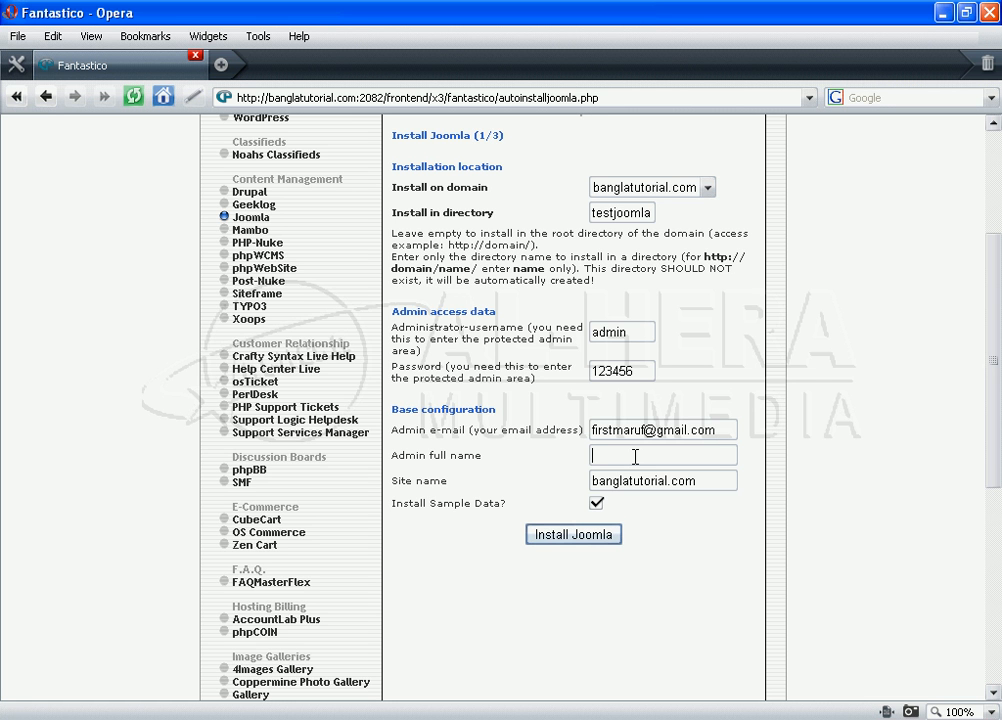
{"action": "left_click_drag", "start_coordinate": [701, 482], "coordinate": [603, 487]}
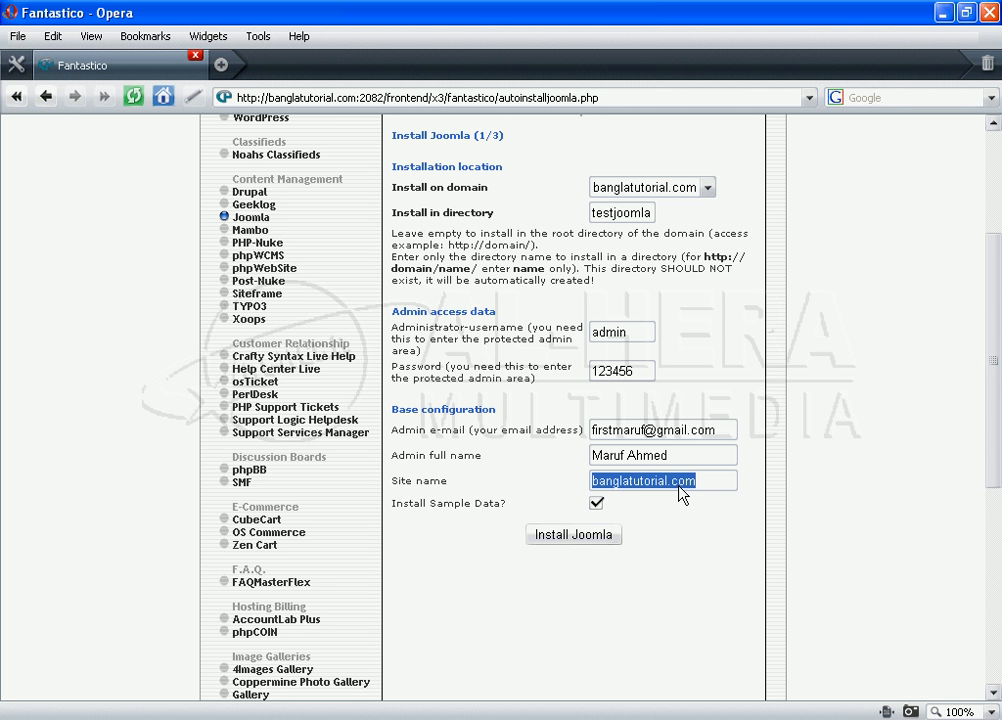
{"action": "type", "text": "Test "}
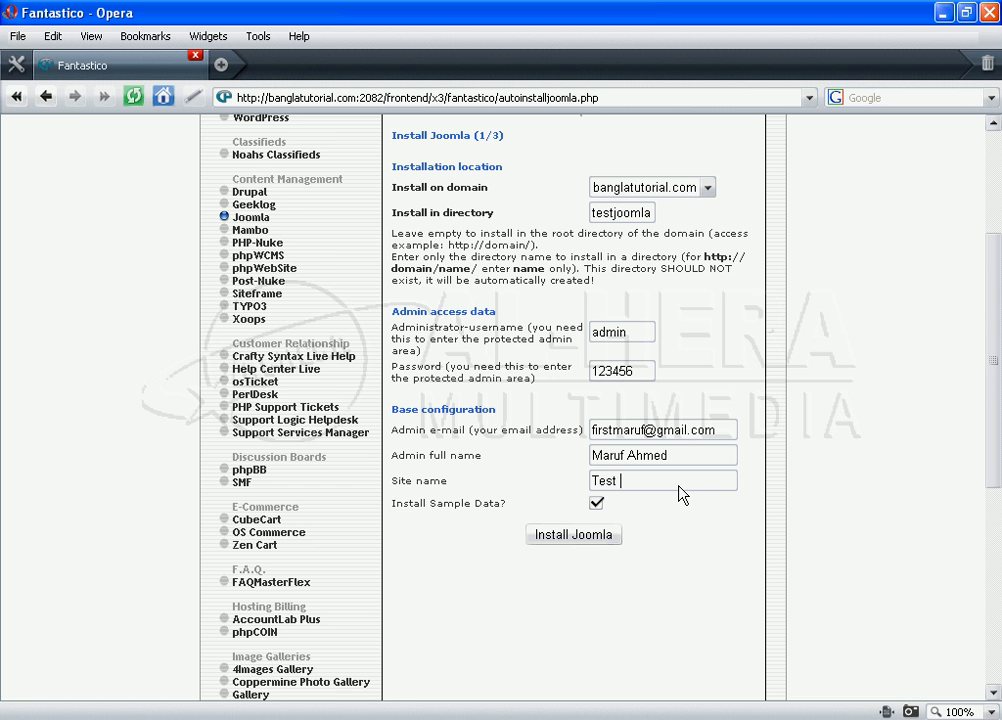
{"action": "type", "text": "Joomla"}
{"action": "left_click", "coordinate": [576, 538]}
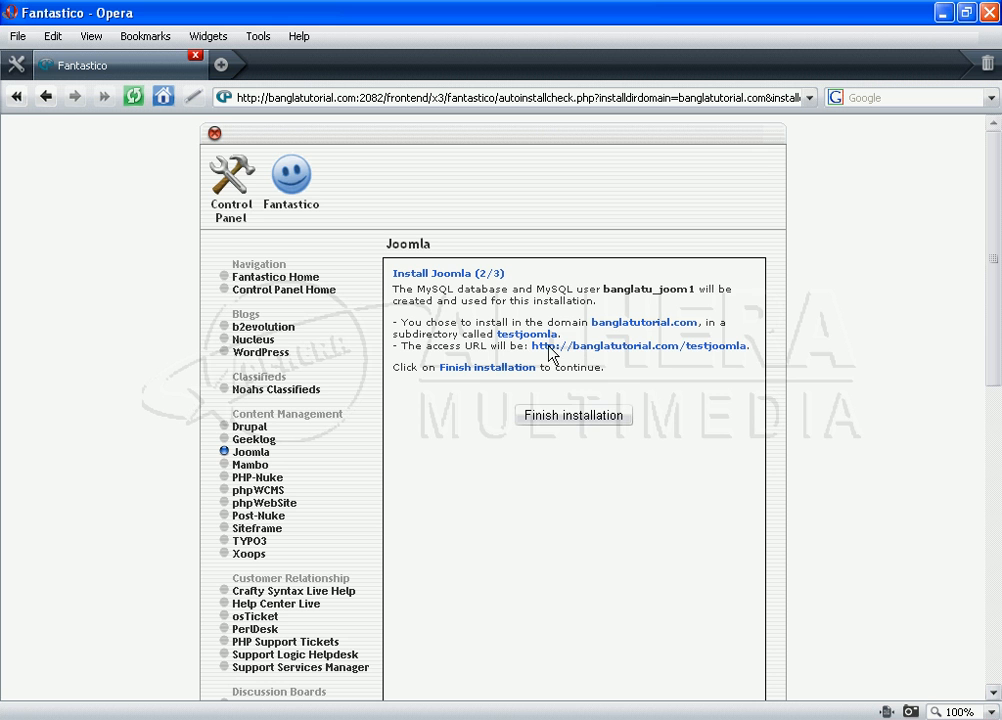
{"action": "left_click_drag", "start_coordinate": [535, 348], "coordinate": [714, 363]}
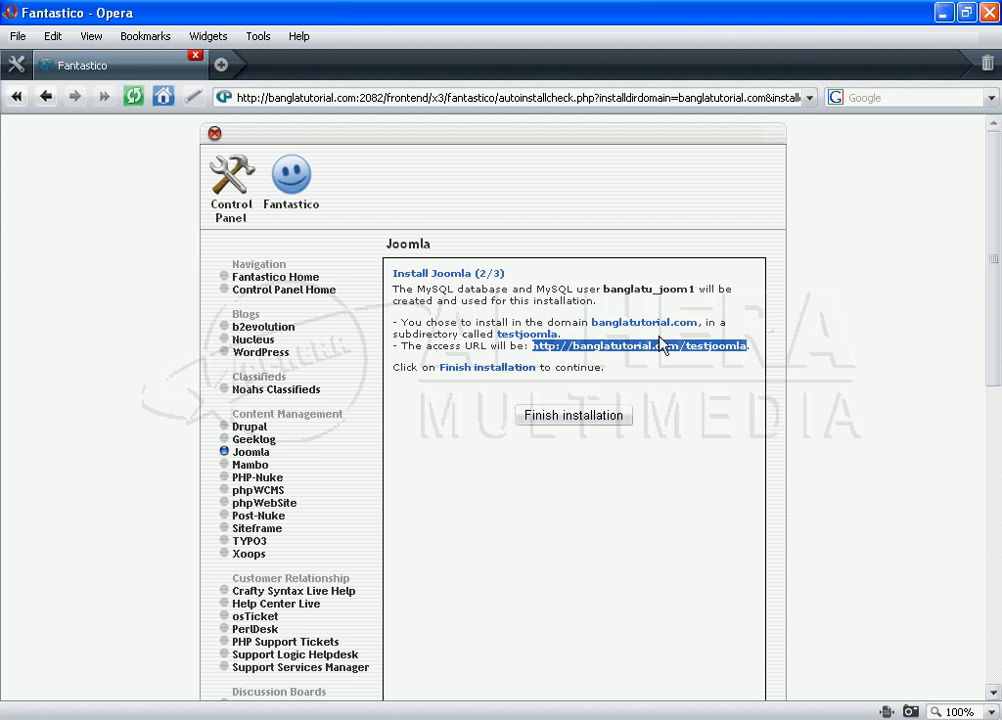
{"action": "right_click", "coordinate": [636, 358]}
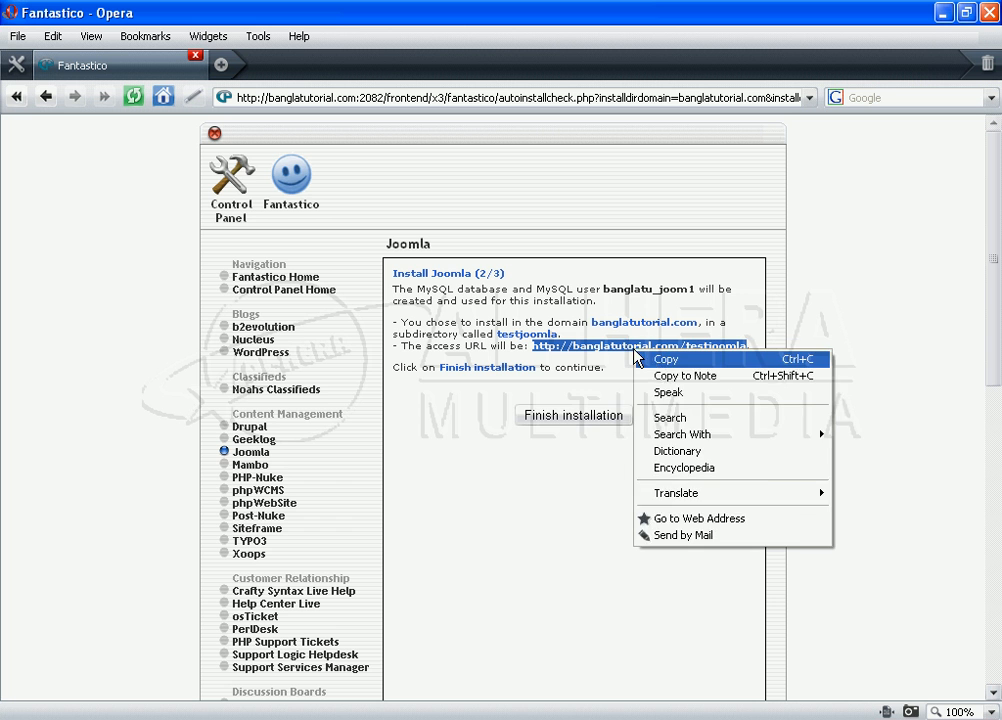
{"action": "left_click", "coordinate": [655, 362]}
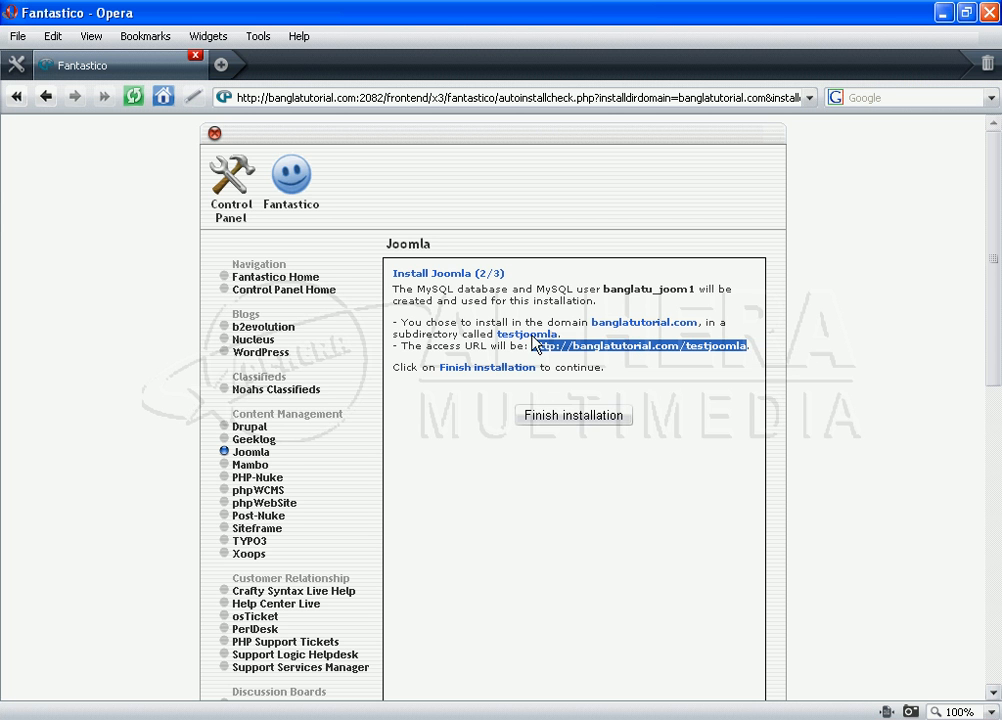
{"action": "left_click", "coordinate": [571, 425]}
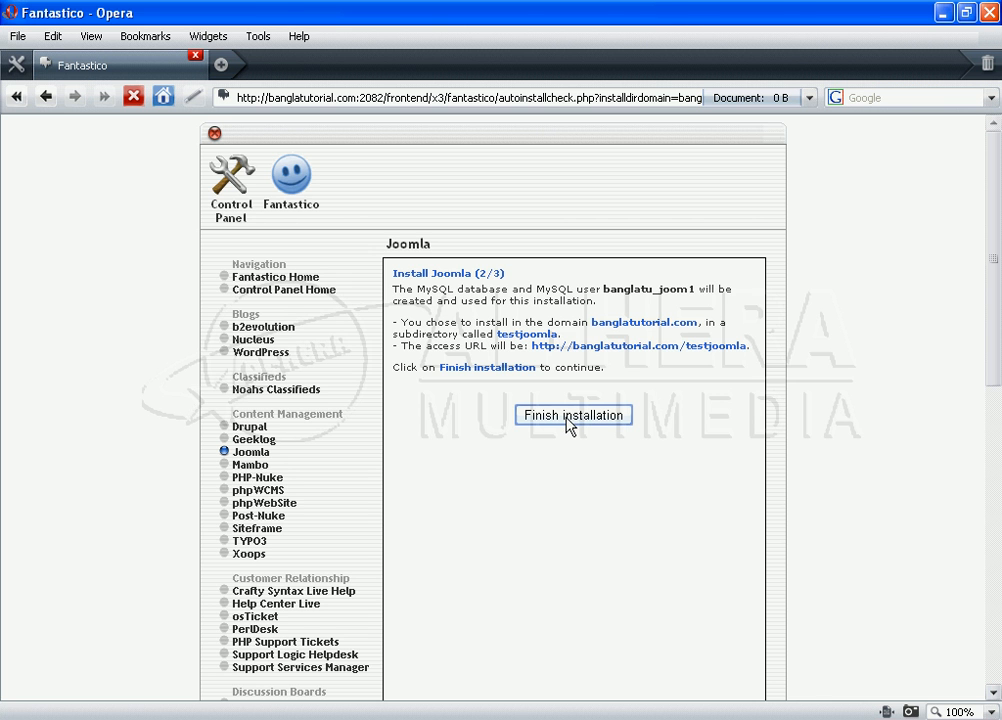
Step: Load the step 3 of 3 results page and focus the Email the details field
{"action": "left_click", "coordinate": [569, 421]}
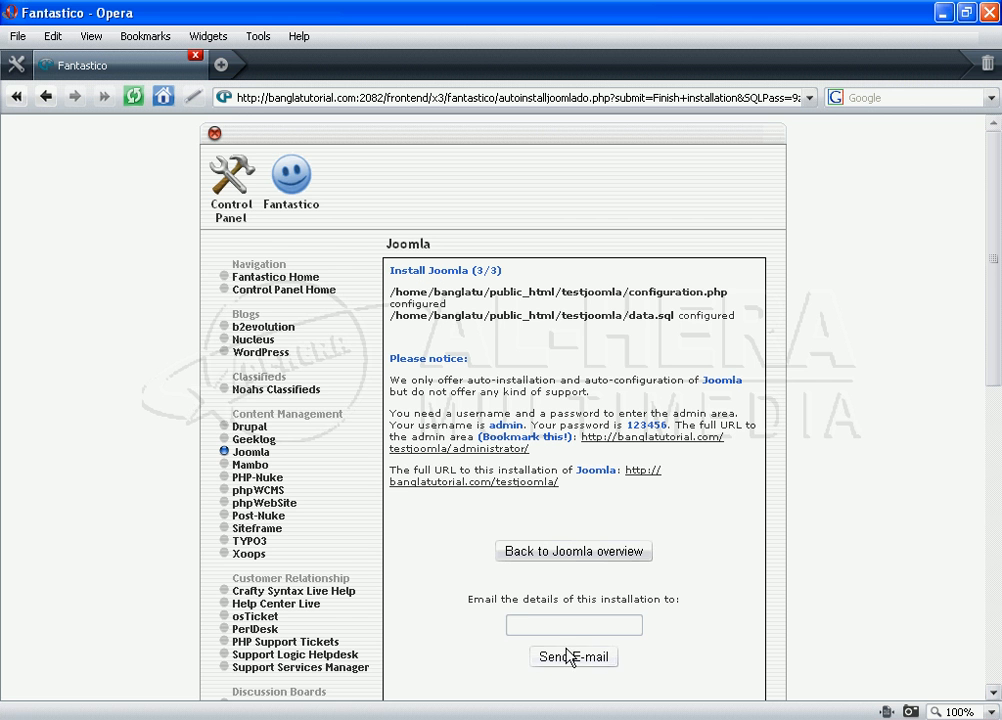
{"action": "left_click_drag", "start_coordinate": [997, 334], "coordinate": [996, 360]}
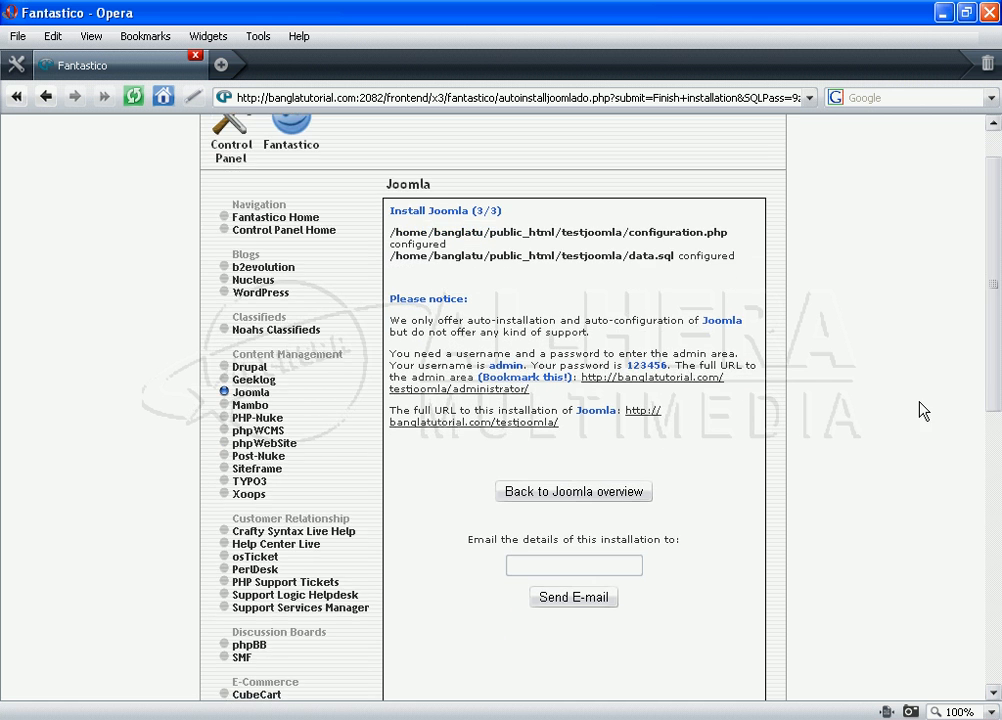
{"action": "left_click", "coordinate": [543, 569]}
Step: Open the Joomla administrator page and the new site's home page in background tabs
{"action": "right_click", "coordinate": [477, 394]}
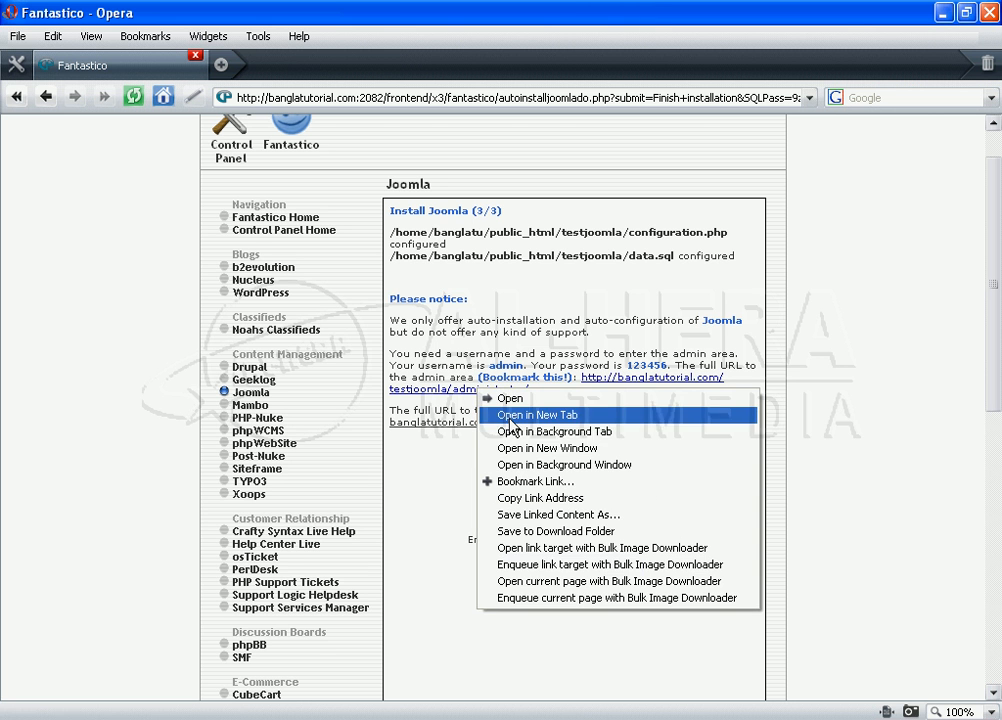
{"action": "left_click", "coordinate": [512, 433]}
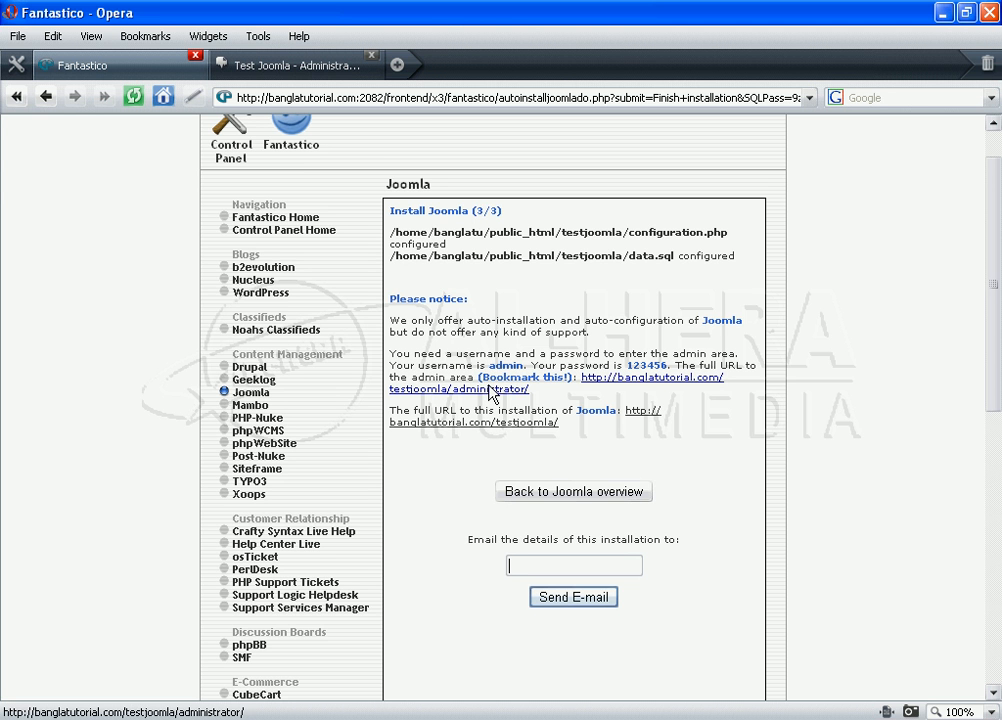
{"action": "right_click", "coordinate": [463, 432]}
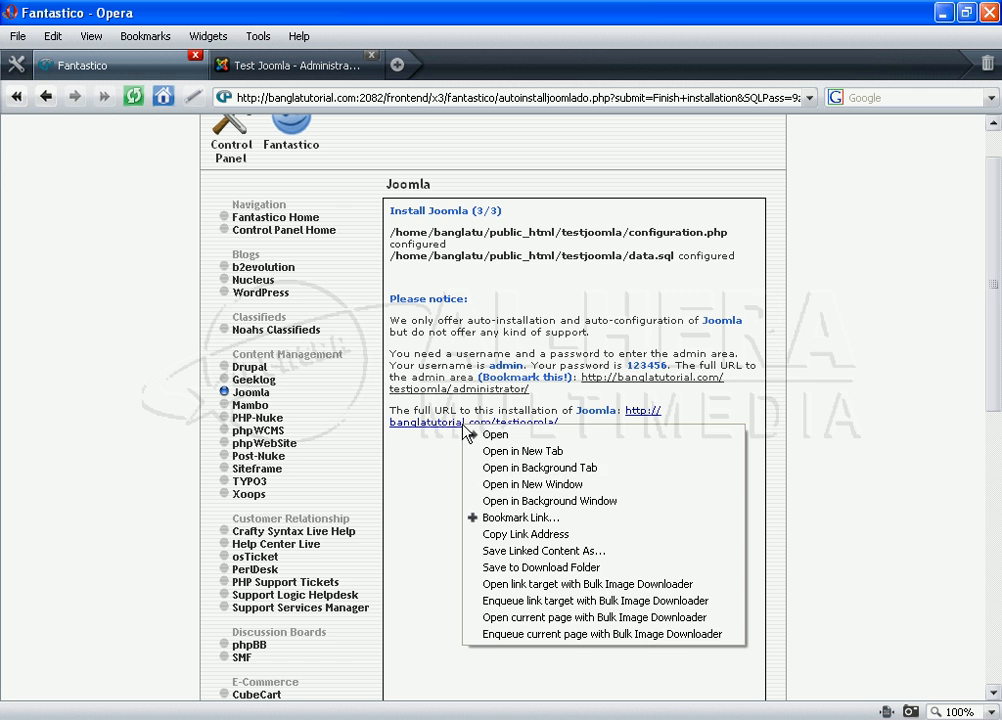
{"action": "left_click", "coordinate": [535, 470]}
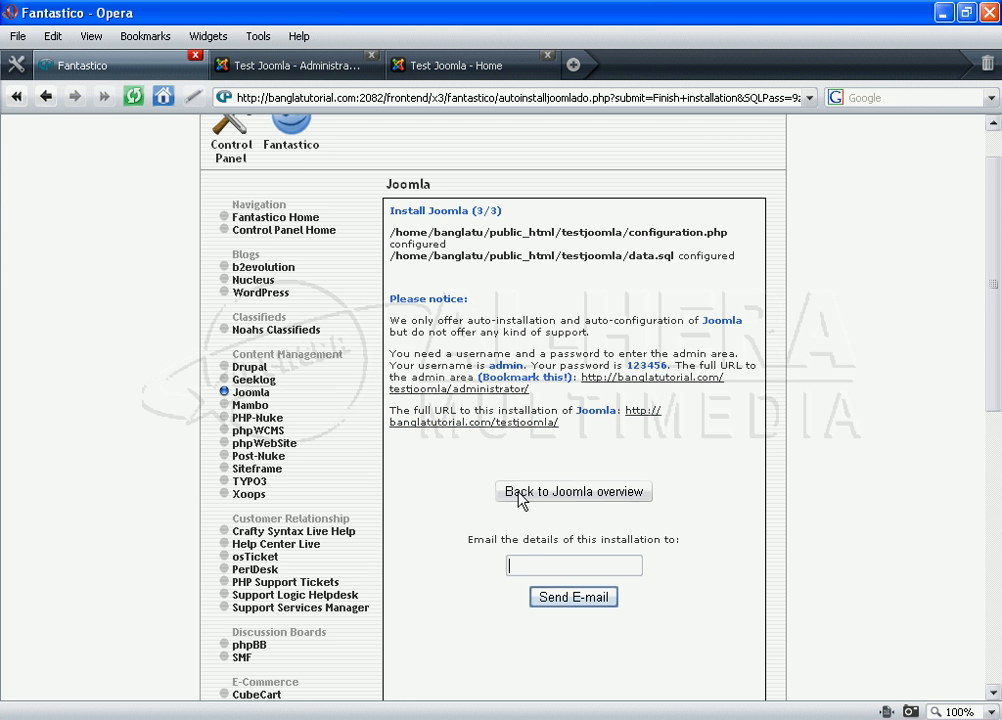
Step: E-mail the installation details to the owner's address, then view the Test Joomla home page
{"action": "left_click", "coordinate": [520, 567]}
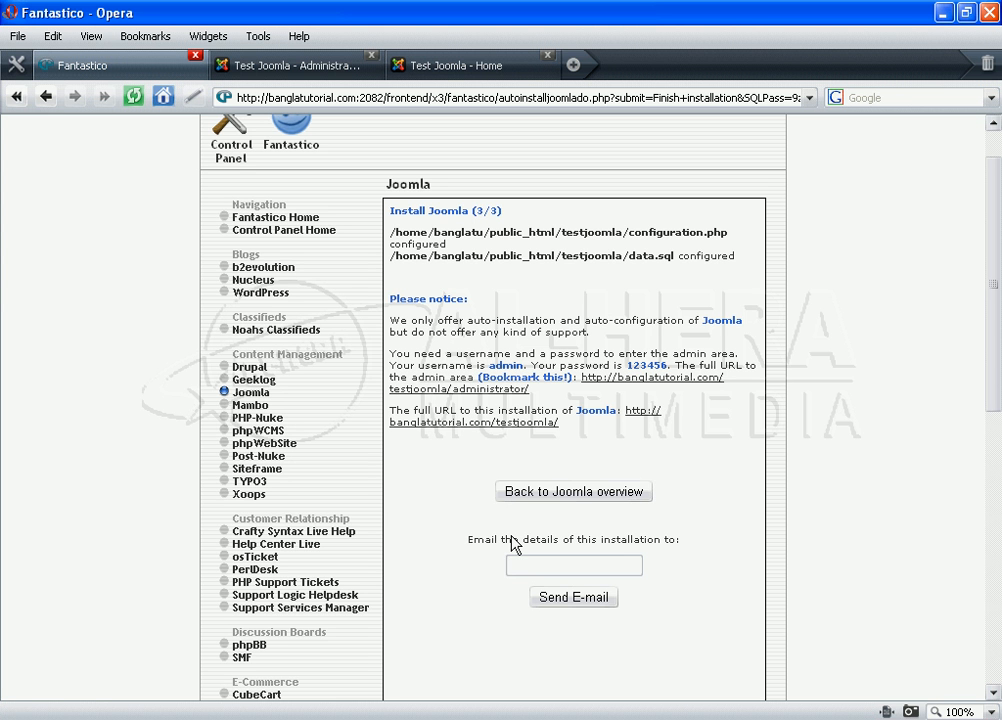
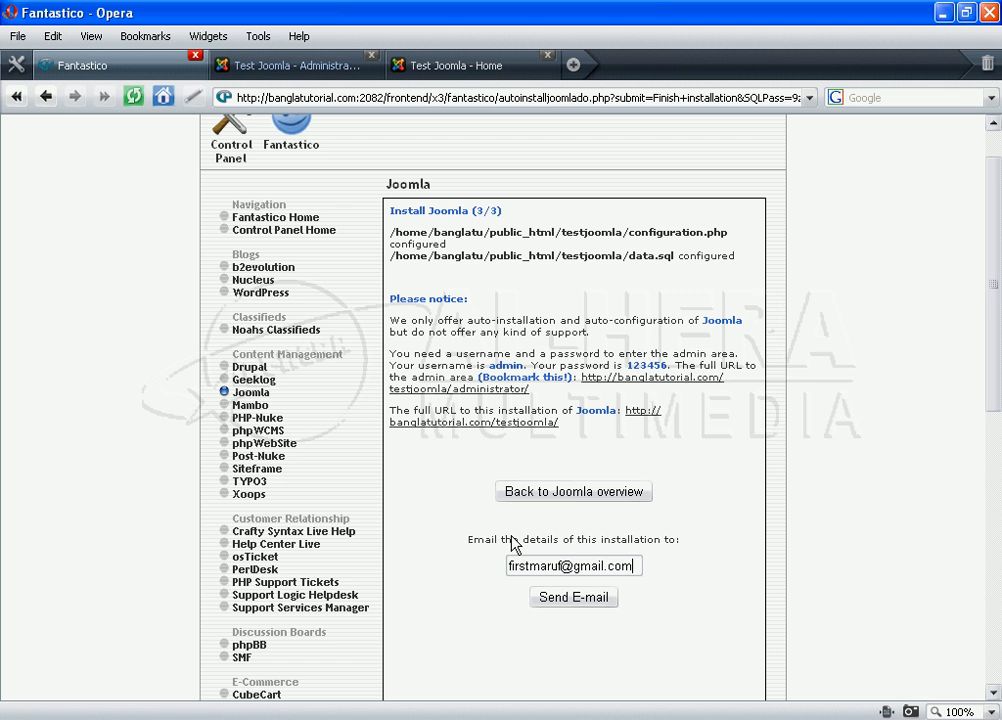
{"action": "left_click", "coordinate": [569, 600]}
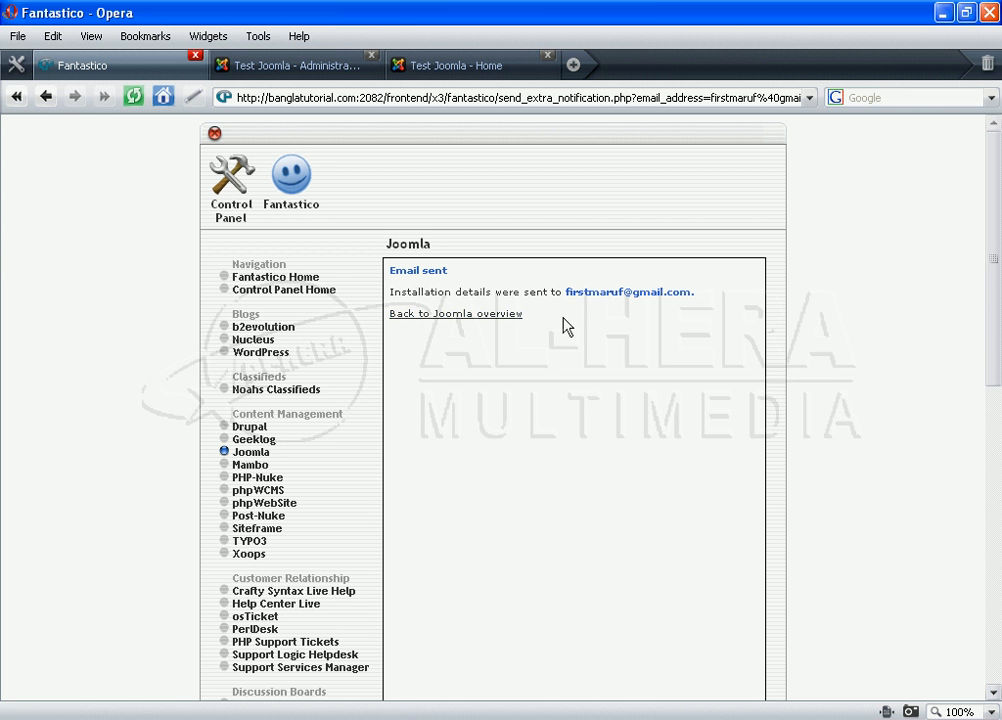
{"action": "left_click", "coordinate": [455, 77]}
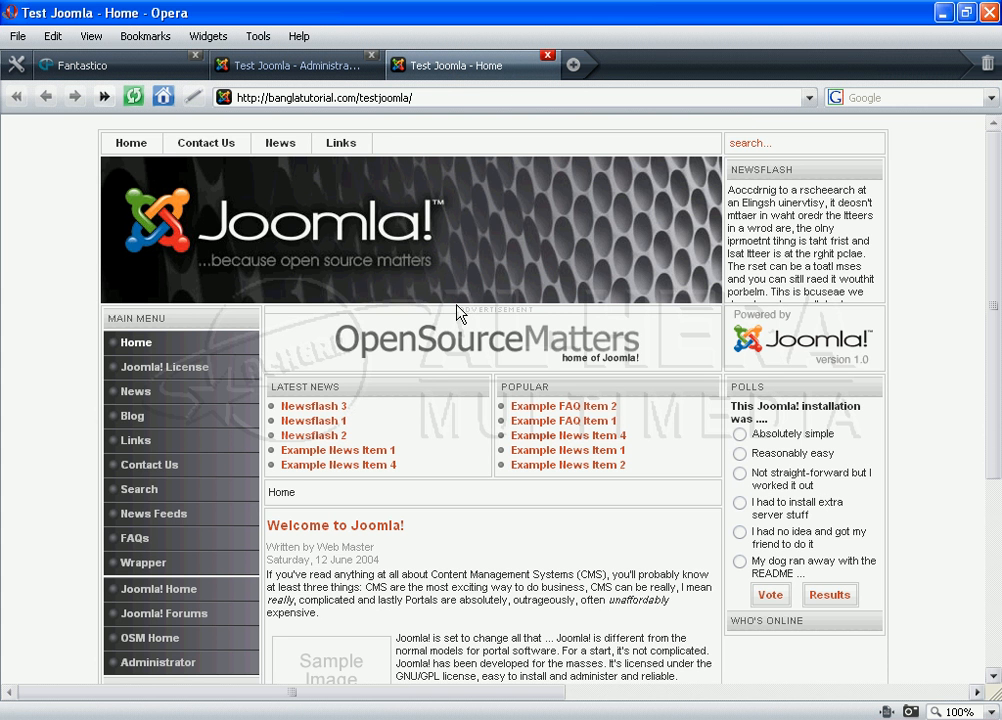
Step: Browse the Test Joomla home page's sample content, then bring up the Administrator login page
{"action": "scroll", "coordinate": [459, 313], "scroll_direction": "down", "scroll_amount": 4}
{"action": "scroll", "coordinate": [450, 483], "scroll_direction": "up", "scroll_amount": 3}
{"action": "scroll", "coordinate": [455, 490], "scroll_direction": "up", "scroll_amount": 1}
{"action": "scroll", "coordinate": [545, 312], "scroll_direction": "down", "scroll_amount": 5}
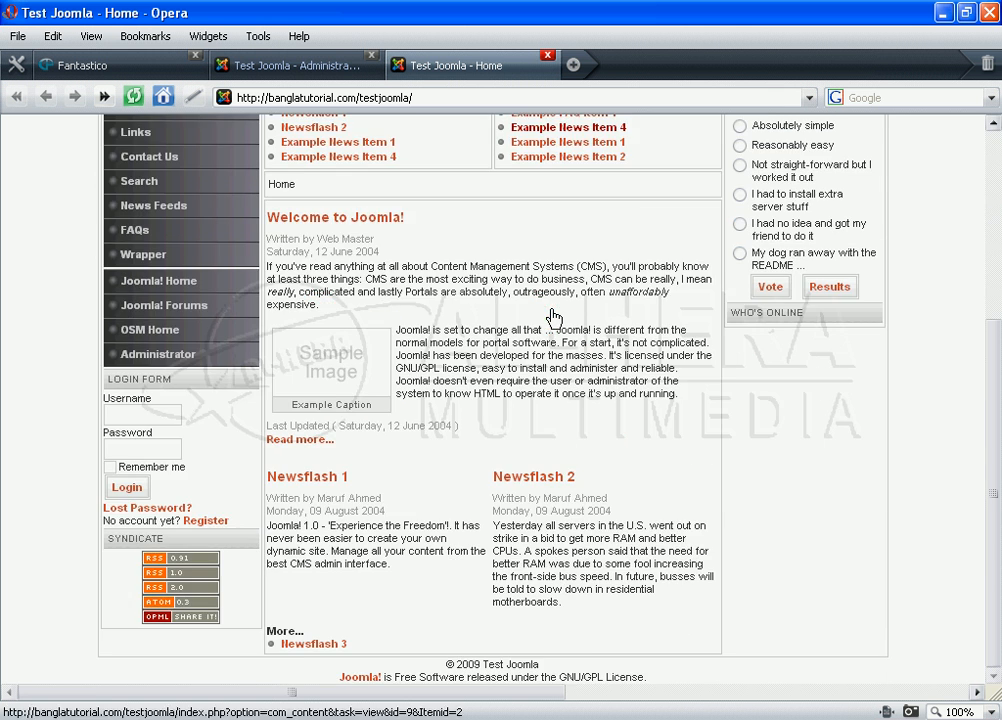
{"action": "scroll", "coordinate": [554, 317], "scroll_direction": "up", "scroll_amount": 5}
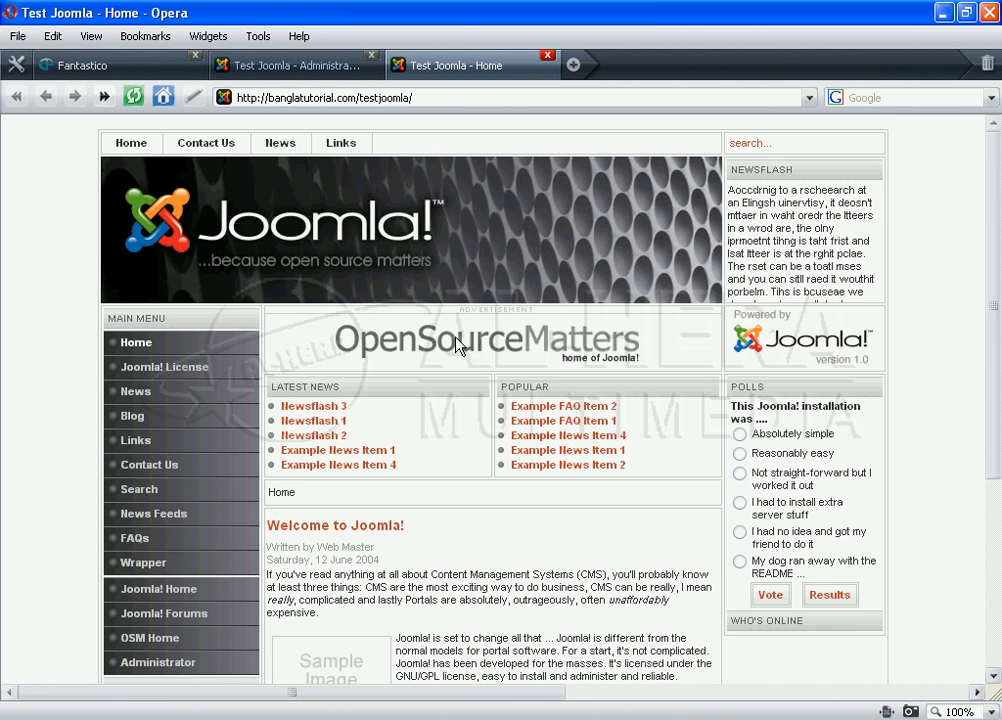
{"action": "left_click", "coordinate": [276, 66]}
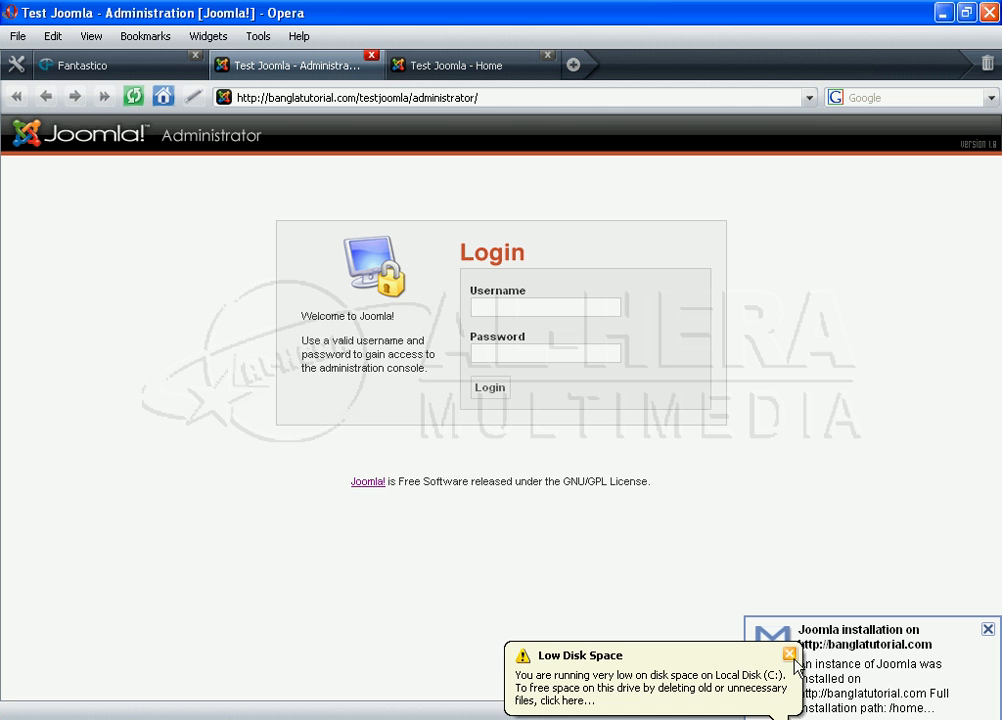
Step: Dismiss the Low Disk Space warning and look over the Test Joomla home page again
{"action": "left_click", "coordinate": [790, 655]}
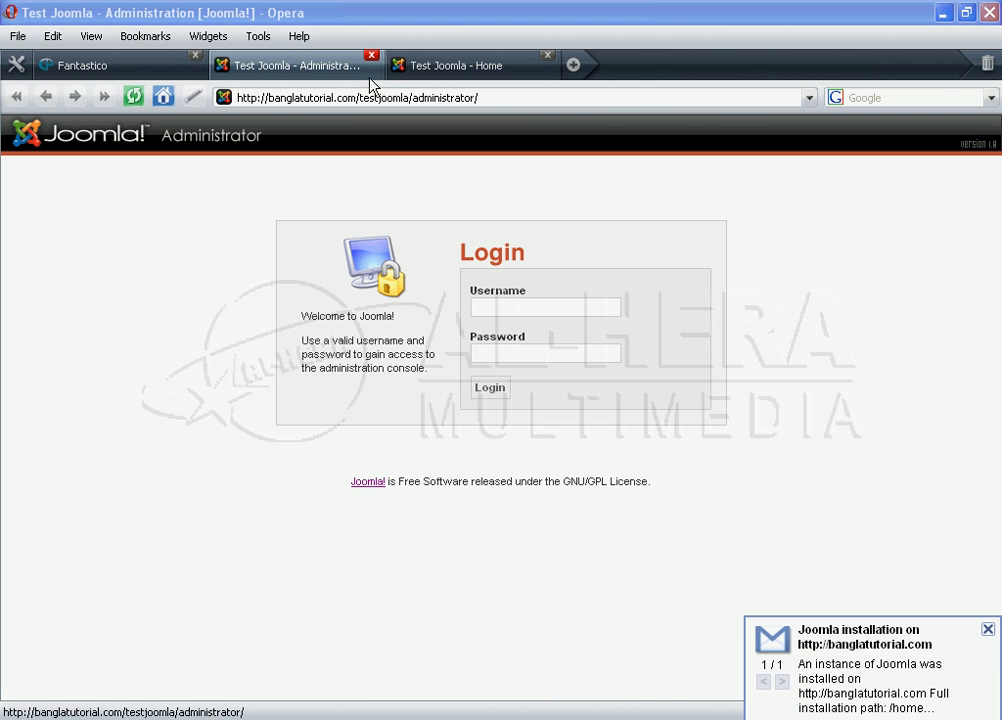
{"action": "left_click", "coordinate": [434, 70]}
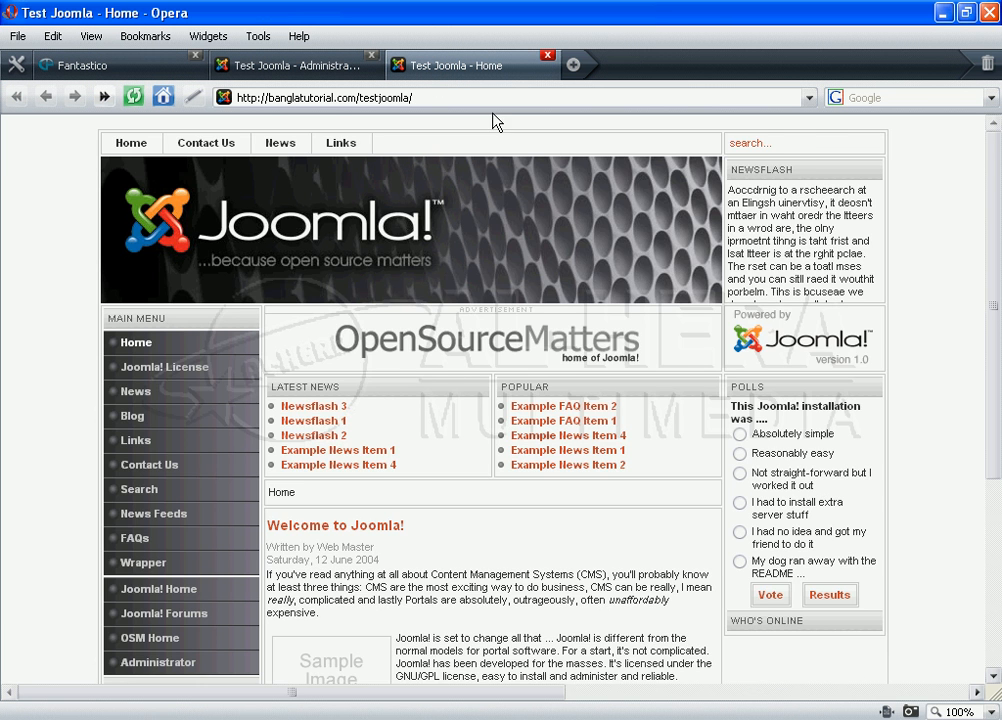
{"action": "scroll", "coordinate": [555, 355], "scroll_direction": "down", "scroll_amount": 1}
{"action": "scroll", "coordinate": [555, 355], "scroll_direction": "up", "scroll_amount": 1}
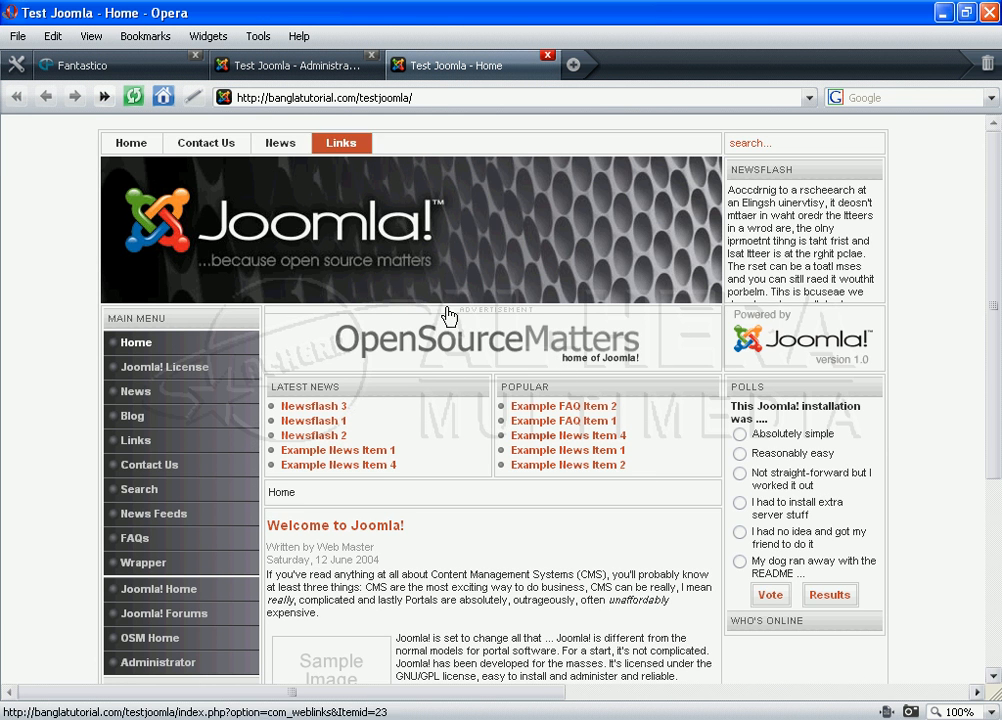
Step: Return to the Administrator login page and focus the Username and Password fields
{"action": "left_click", "coordinate": [306, 75]}
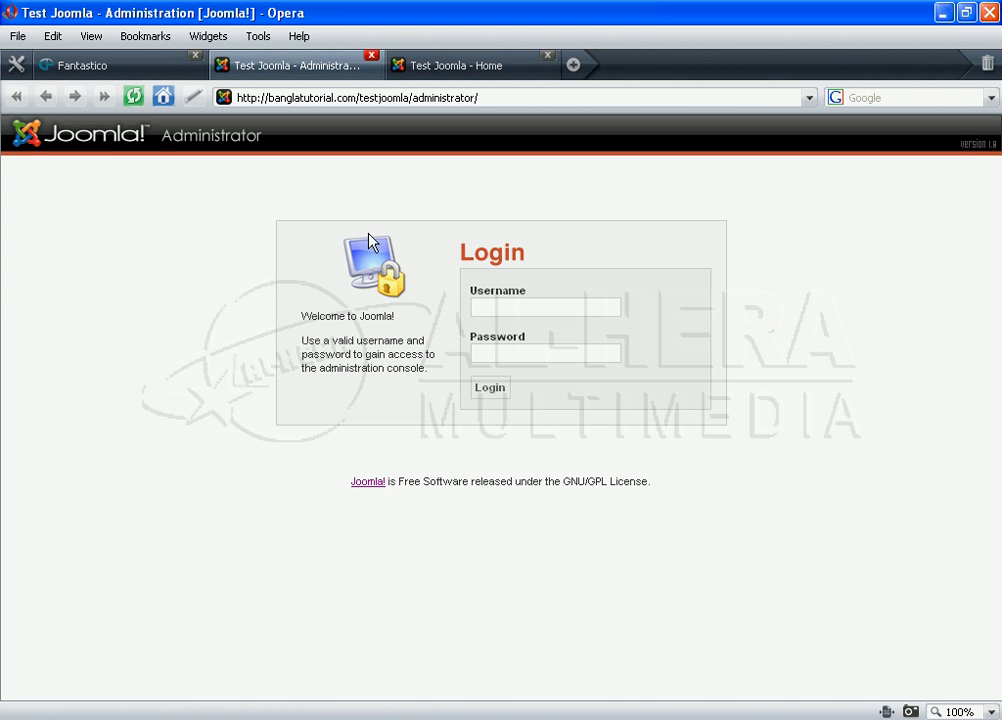
{"action": "left_click", "coordinate": [532, 309]}
{"action": "left_click", "coordinate": [535, 356]}
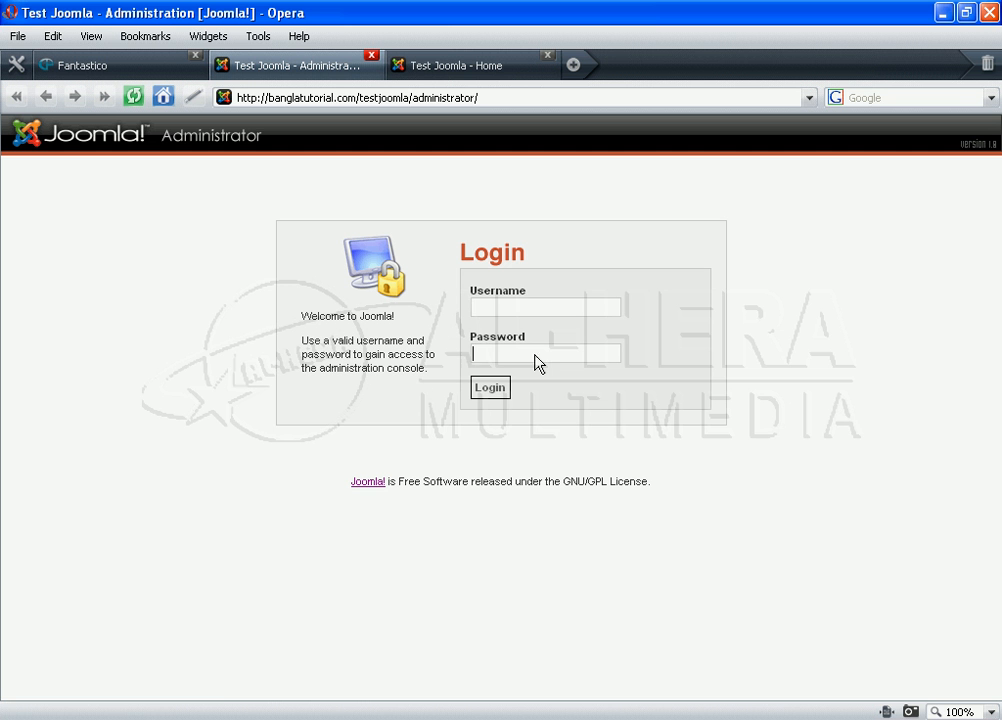